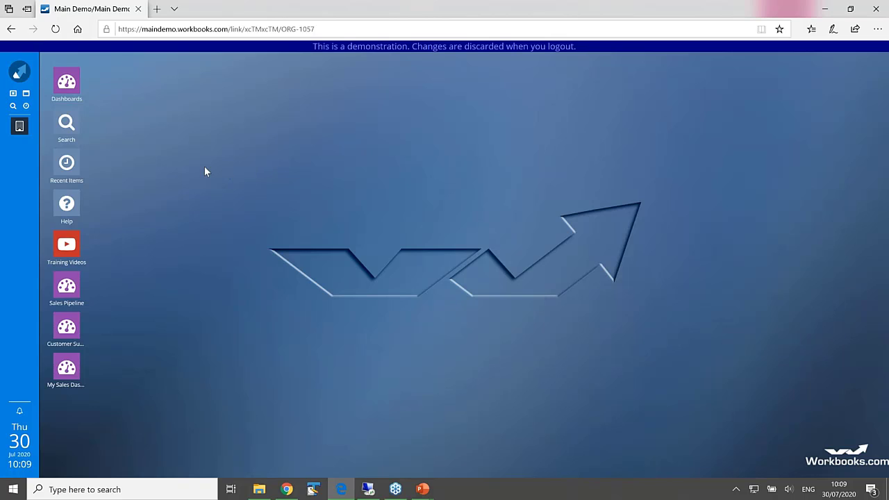
Open the Atlantic Computer Services organisation record and start a new opportunity from it.
left_click(19, 129)
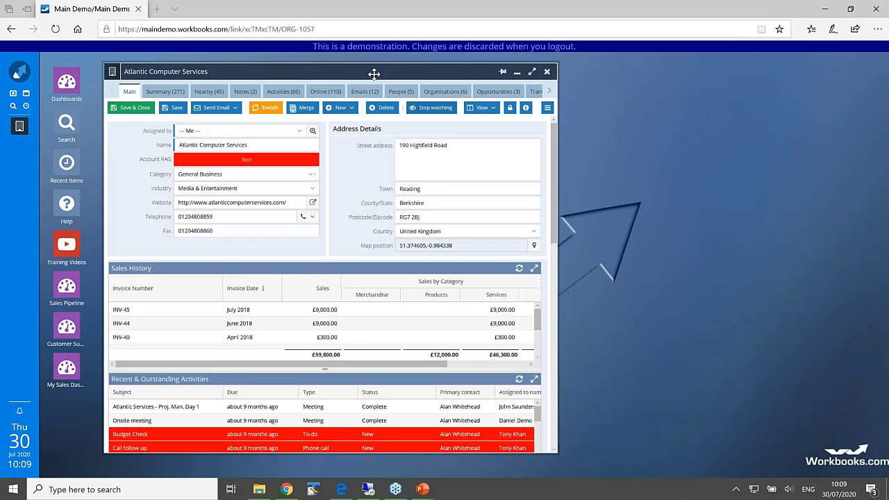
left_click_drag(374, 74, 398, 72)
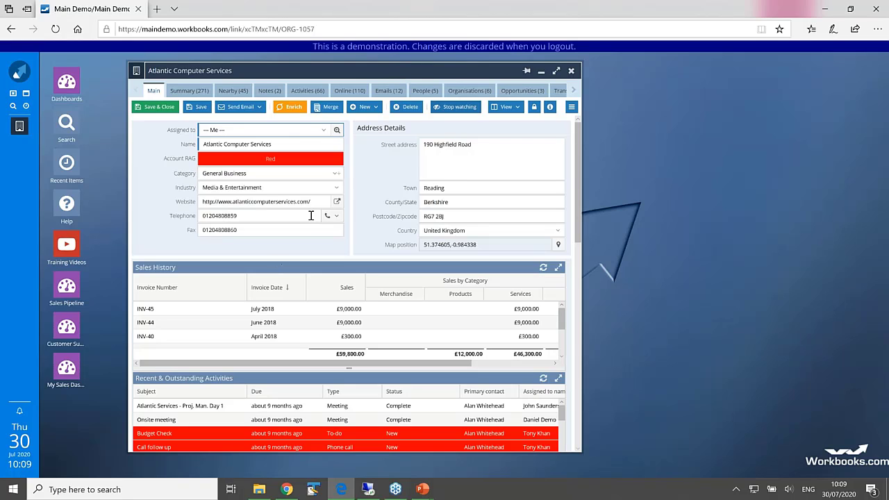
left_click(374, 109)
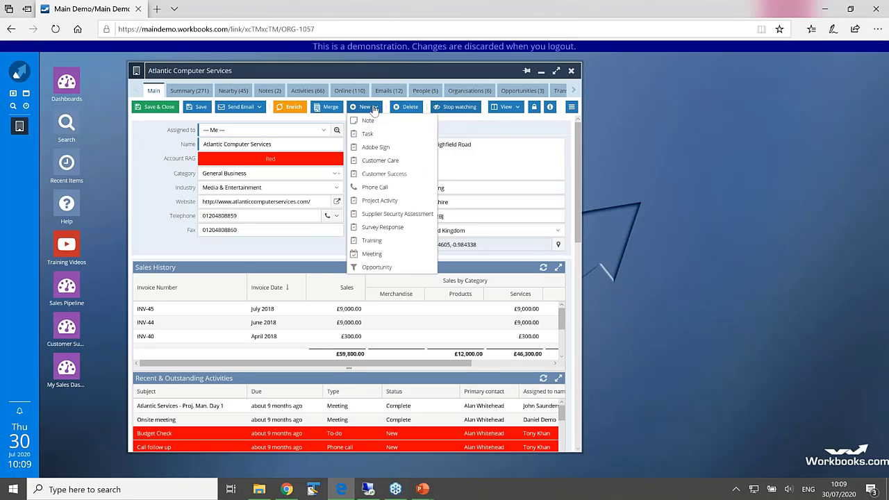
left_click(370, 270)
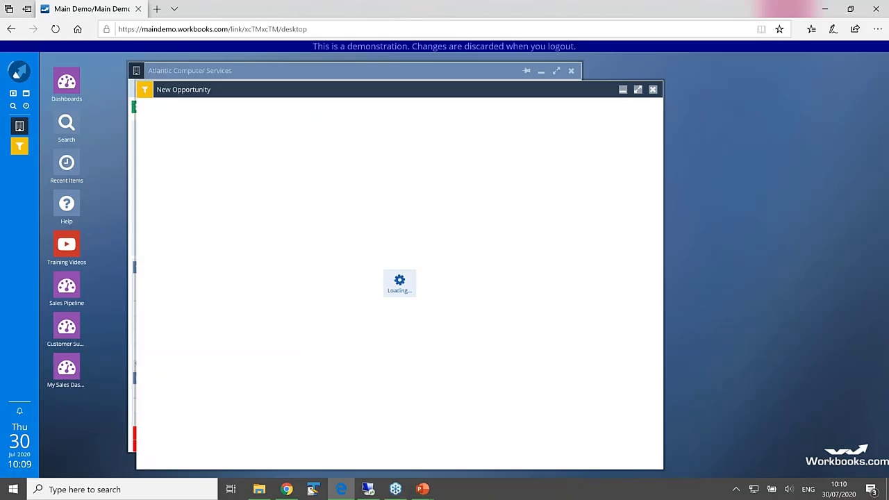
left_click_drag(387, 89, 490, 66)
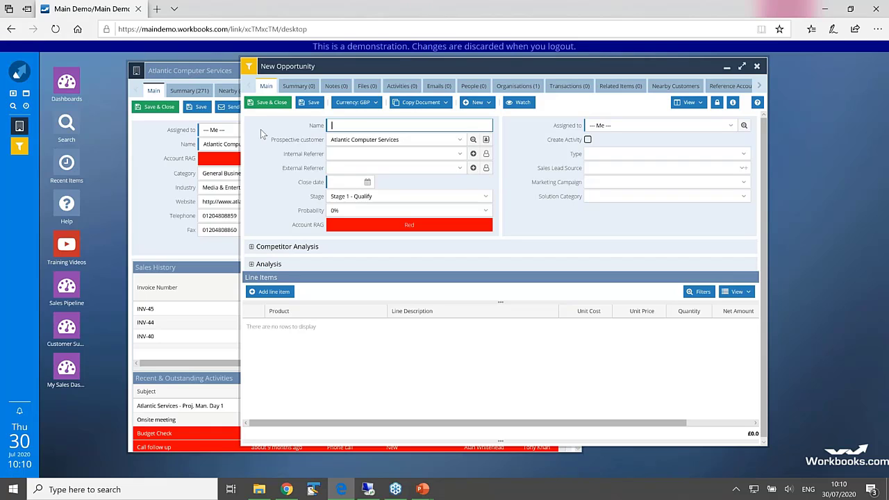
Minimise the organisation window, view the customer record linked in the opportunity's Prospective customer field, and close it again.
left_click(393, 140)
left_click_drag(408, 149, 326, 148)
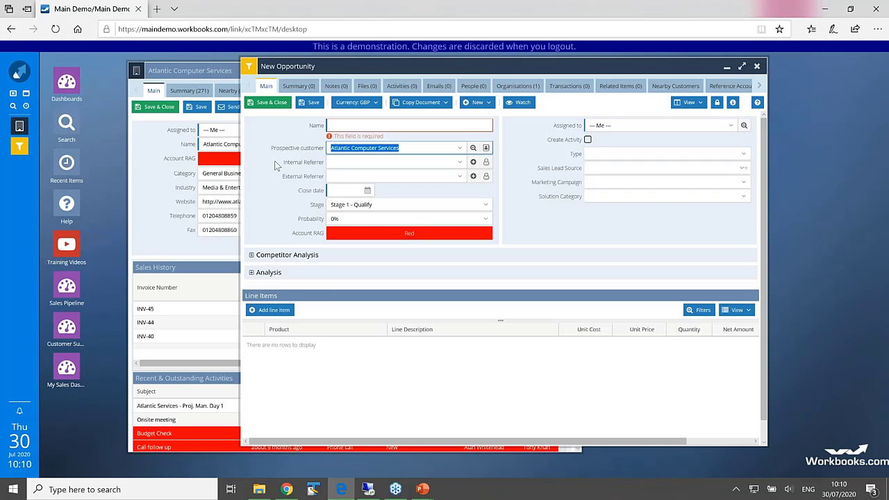
left_click(209, 70)
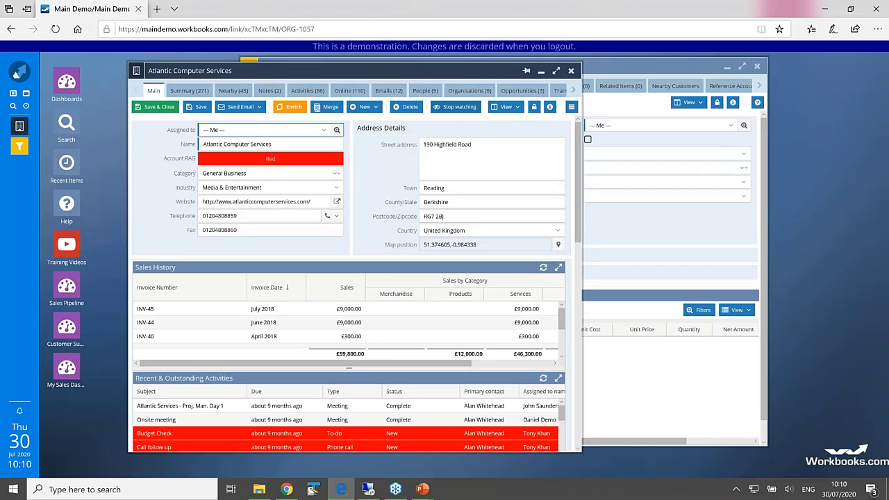
left_click(542, 71)
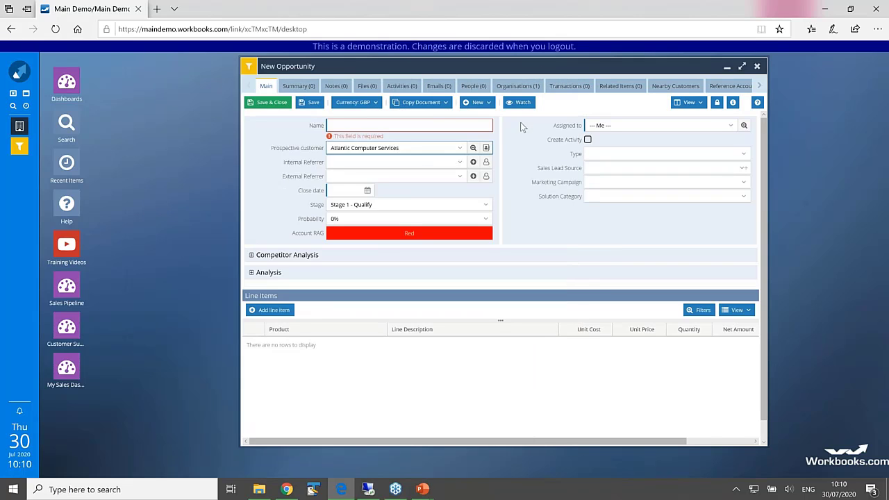
left_click(486, 149)
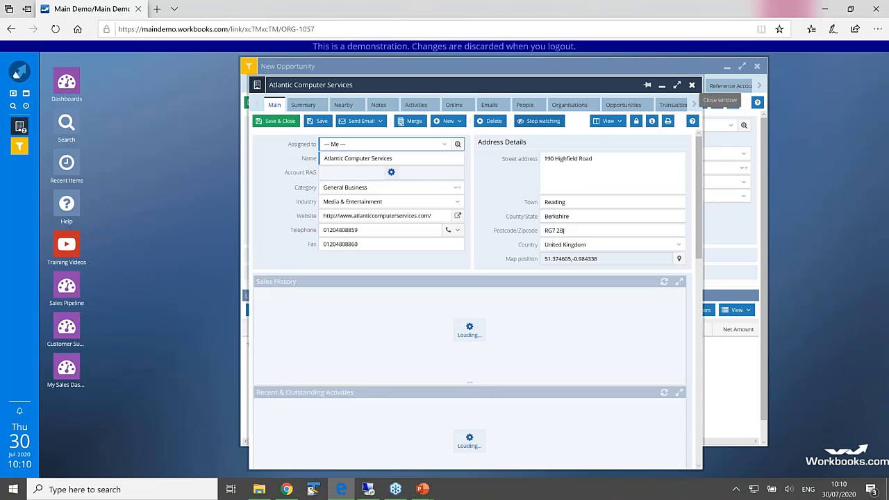
left_click(692, 85)
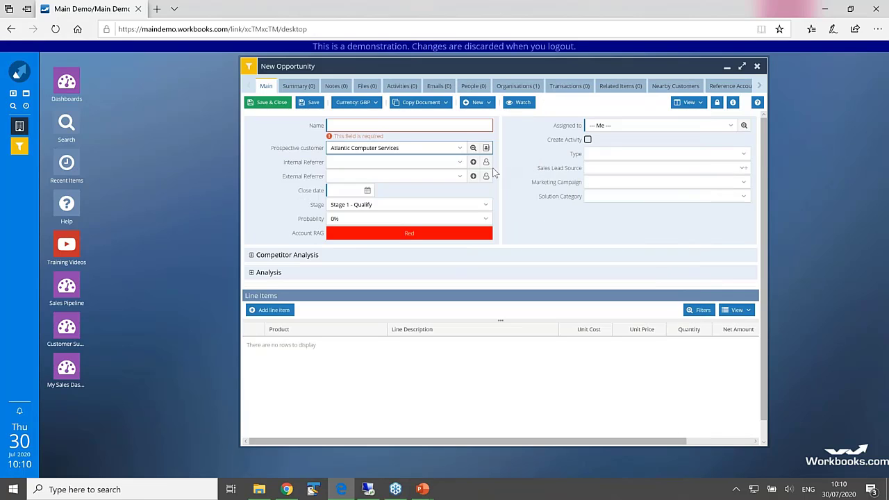
left_click(412, 148)
left_click_drag(412, 147, 324, 148)
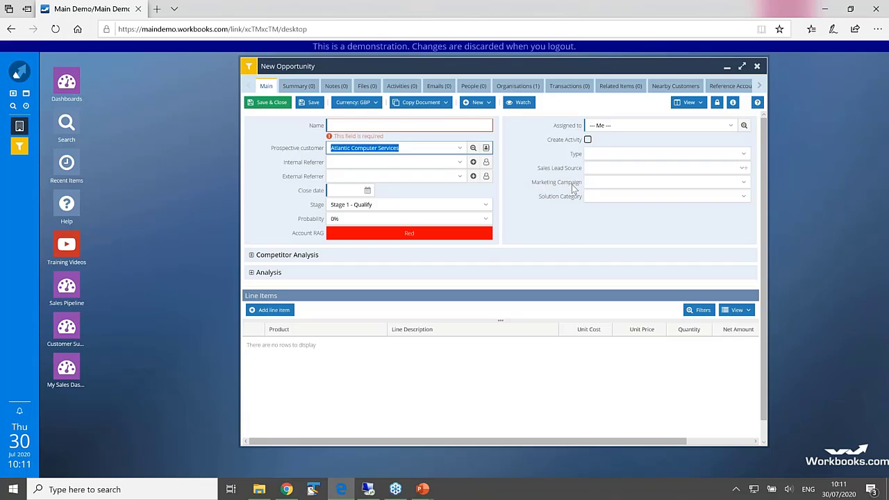
Browse the marketing campaigns available for the new opportunity.
left_click(745, 185)
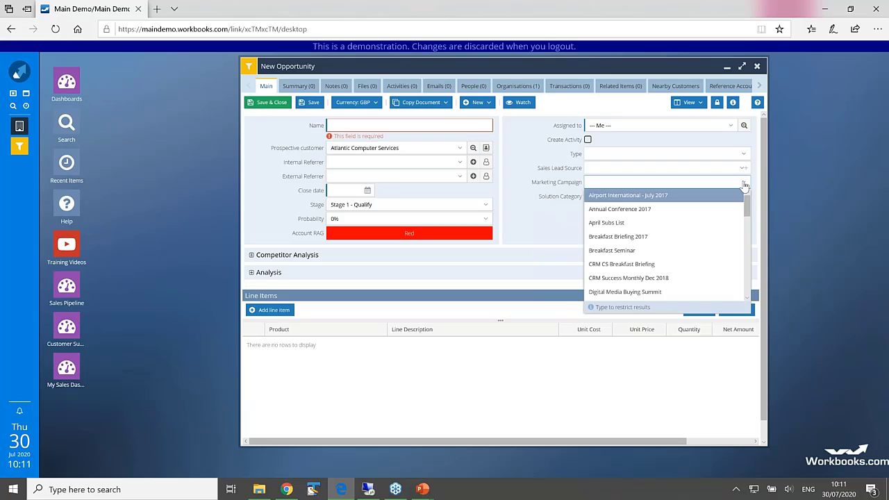
left_click_drag(748, 206, 745, 223)
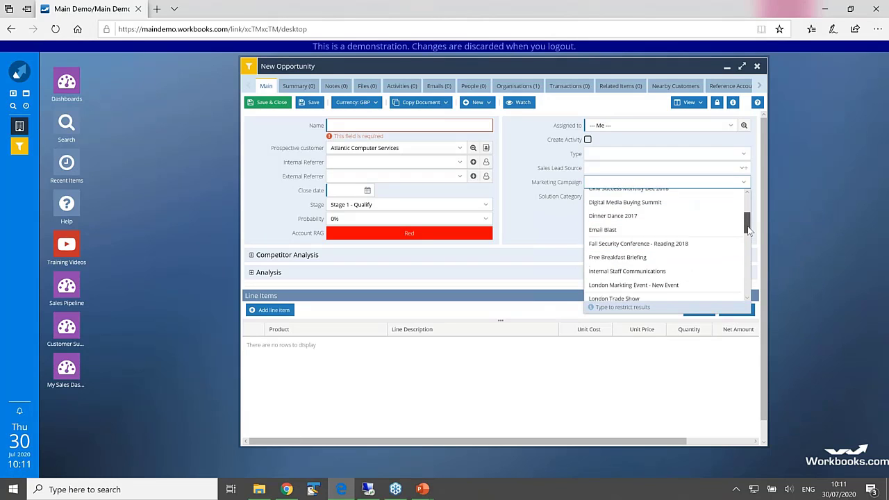
left_click_drag(748, 230, 748, 203)
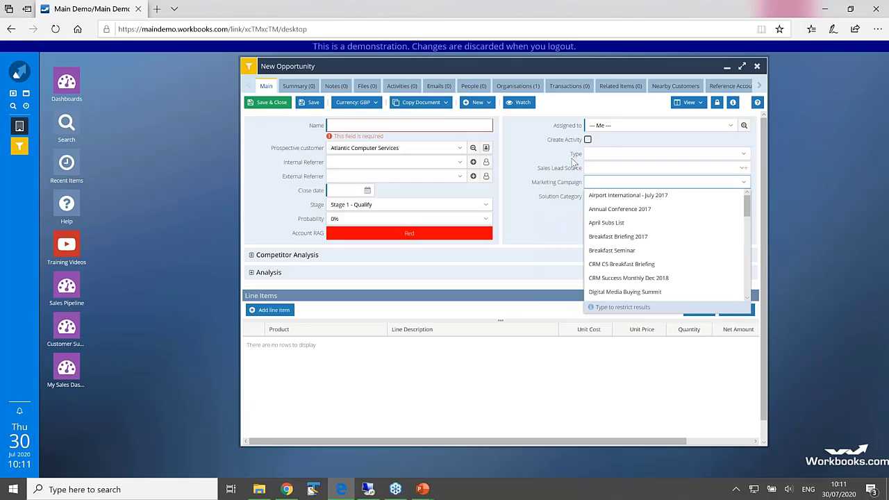
Create and save a marketing campaign named "Another Campaign" and close the campaigns list.
left_click(19, 73)
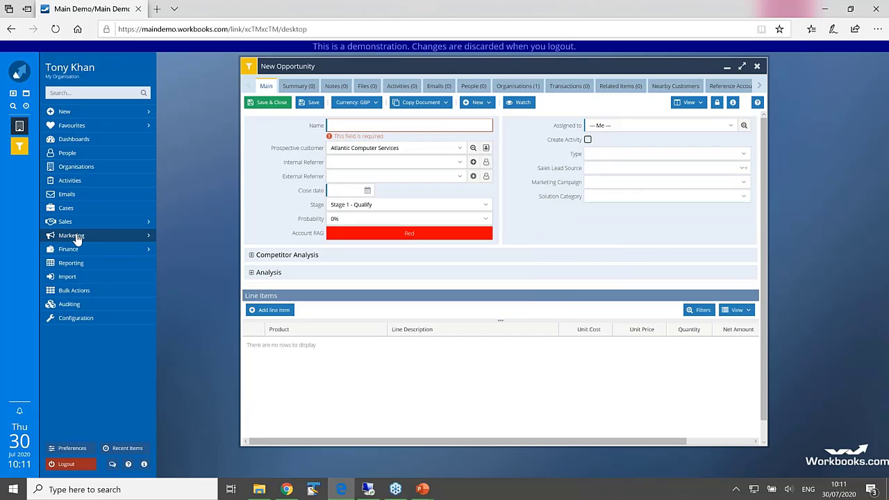
mouse_move(75, 237)
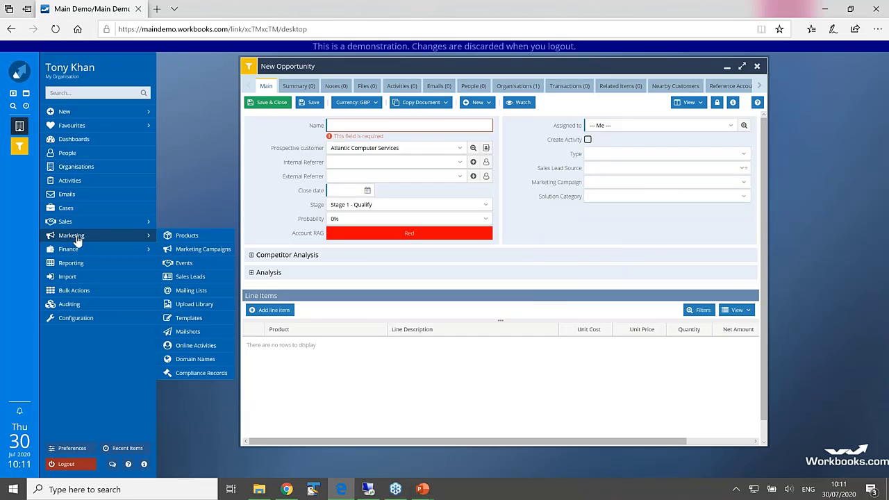
left_click(184, 252)
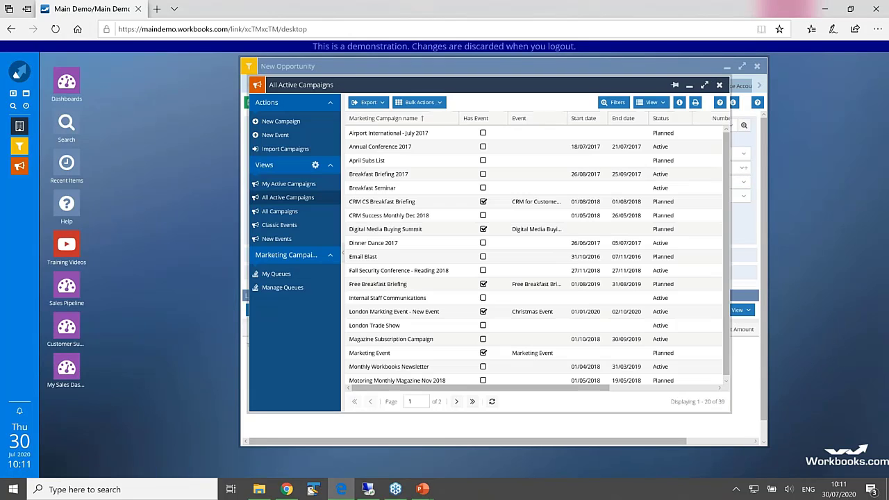
left_click(277, 122)
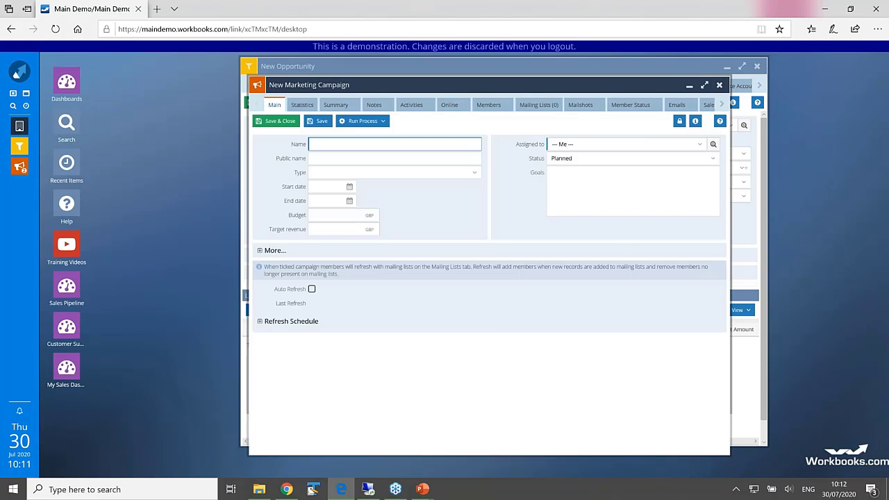
type("Anothe")
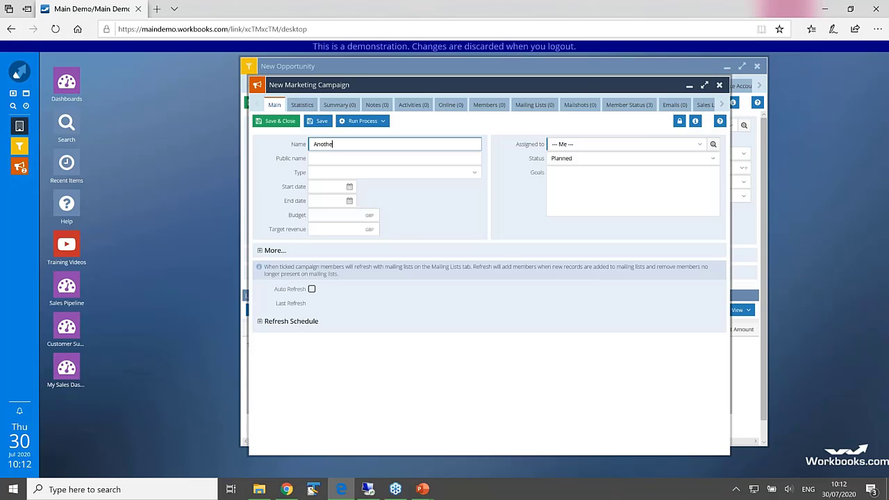
type("r Campaign")
left_click(280, 121)
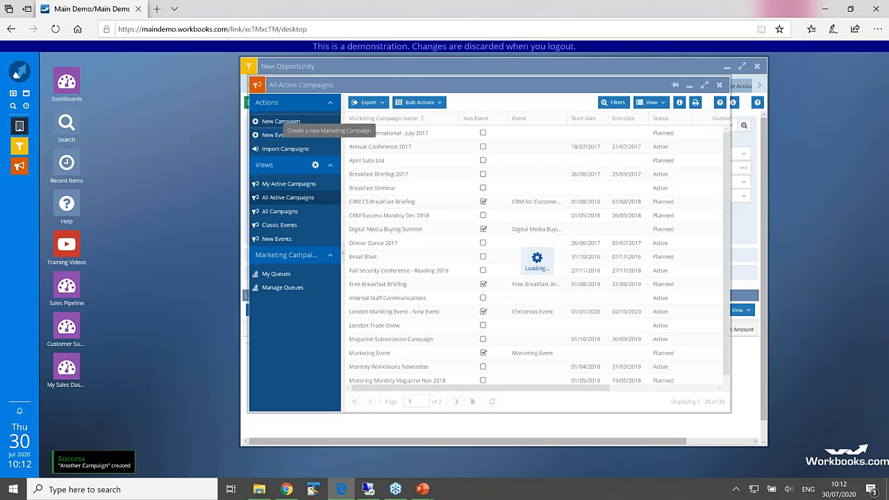
left_click(720, 86)
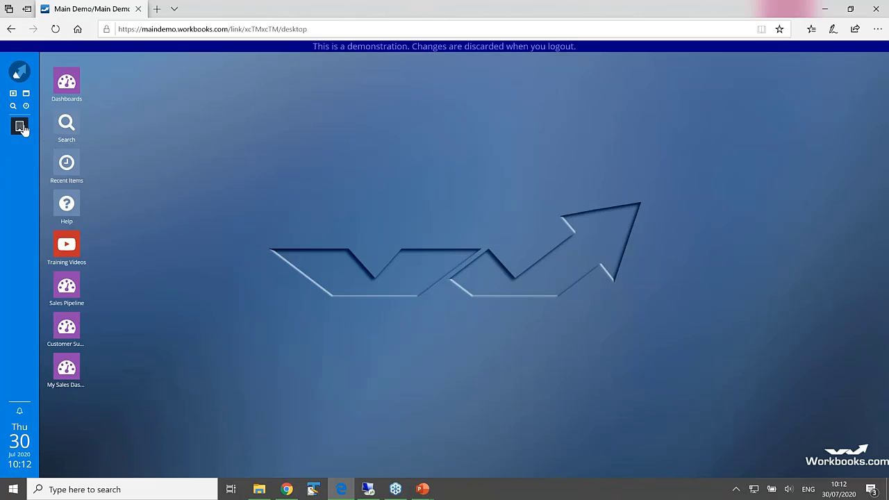
Restore the Atlantic Computer Services record and start a fresh opportunity from it.
left_click(20, 127)
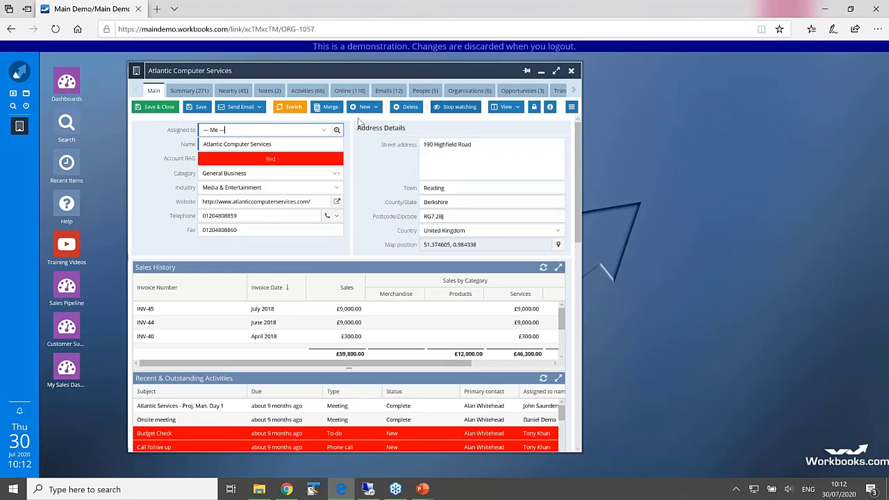
left_click(368, 108)
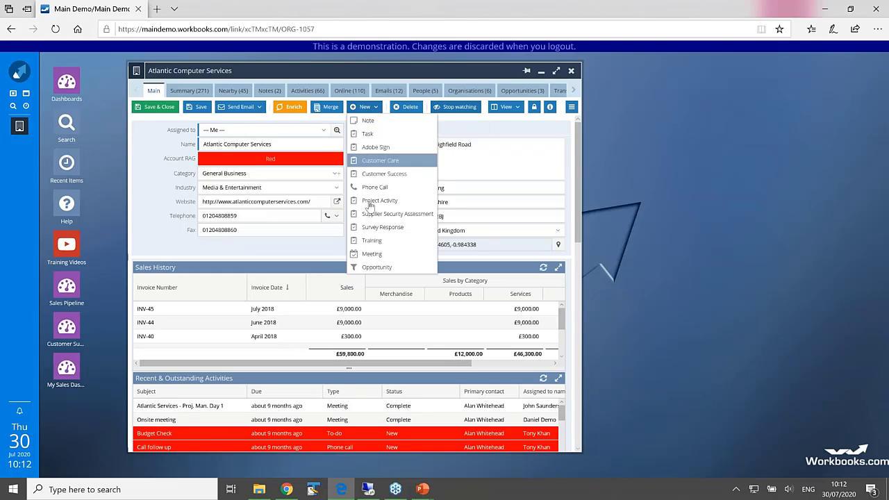
left_click(368, 269)
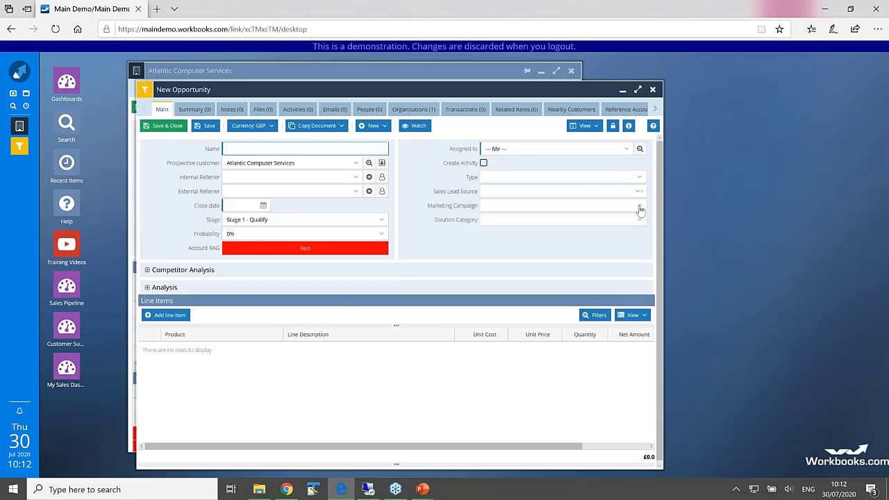
Check the opportunity's Marketing Campaign choices for Another Campaign without selecting one.
left_click(640, 209)
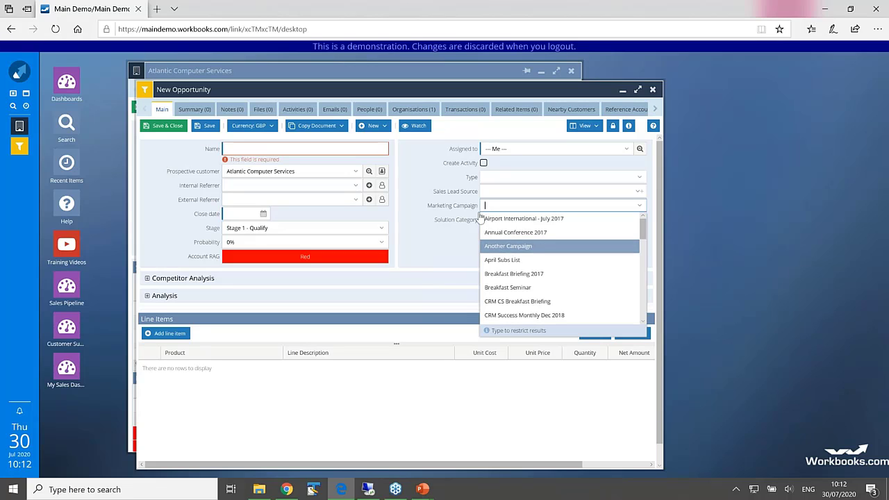
left_click_drag(437, 90, 506, 80)
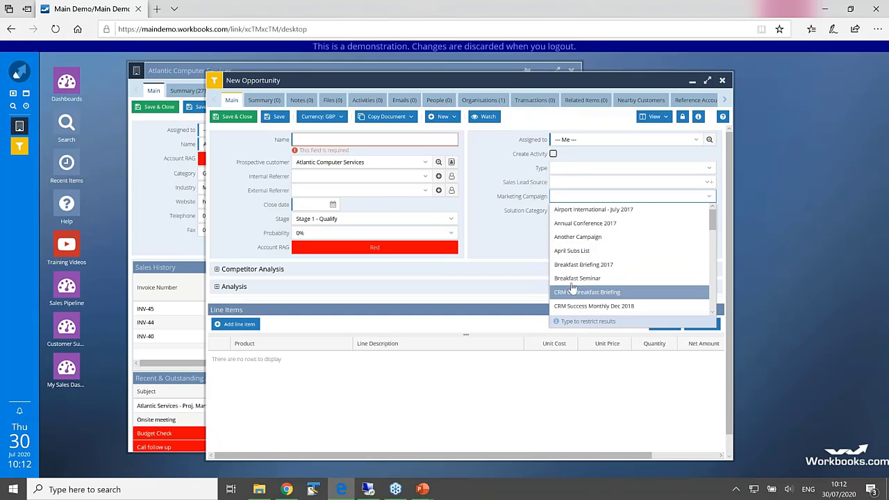
left_click(484, 234)
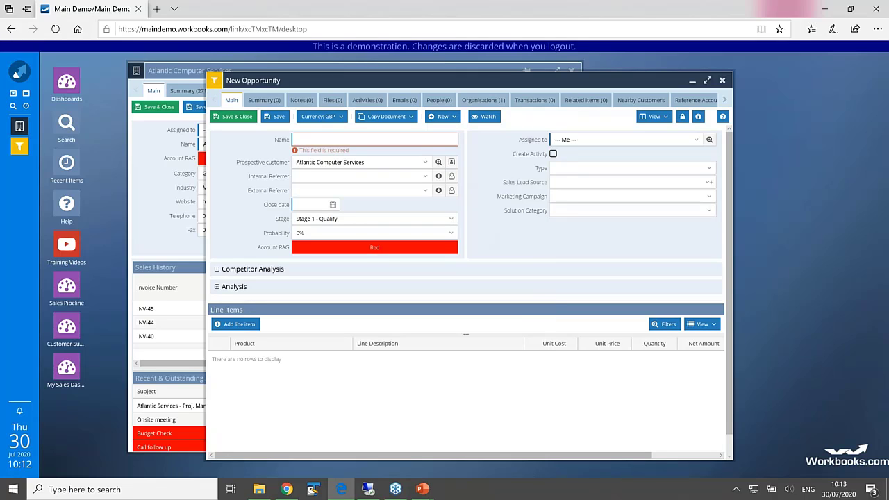
Name the new opportunity "Sample Opp".
left_click_drag(475, 76, 510, 72)
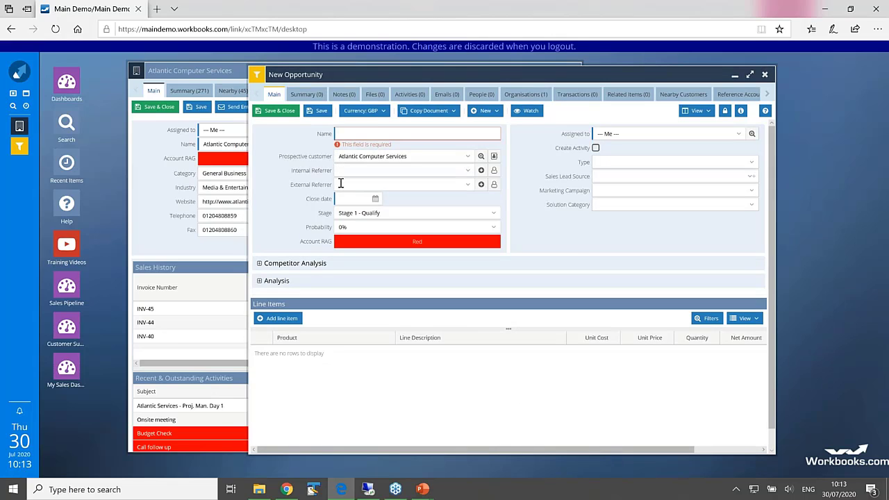
left_click(393, 132)
type("Sample Opp")
left_click(357, 165)
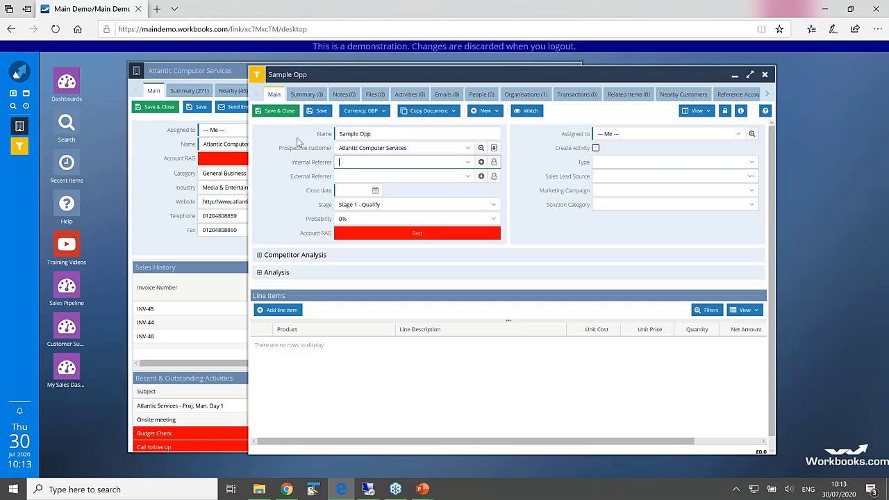
Set the opportunity's Internal Referrer to the first person in the list of choices.
left_click(344, 178)
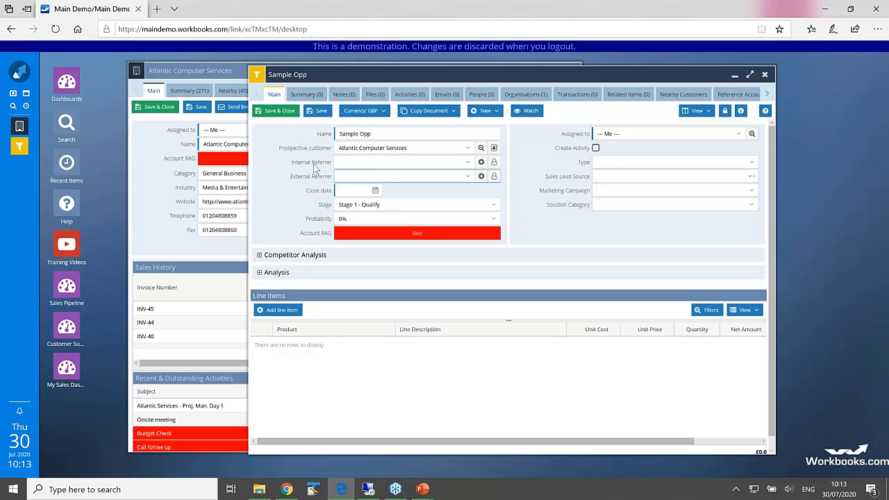
left_click(469, 164)
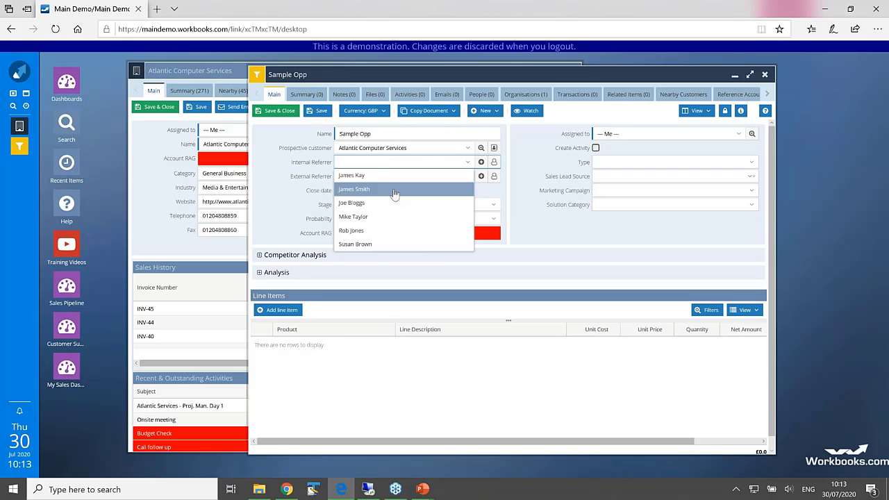
left_click(357, 176)
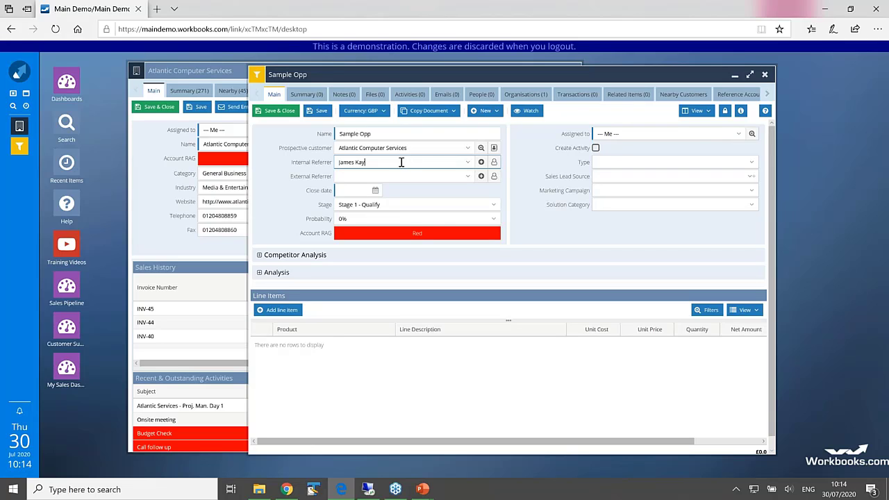
Open the internal referrer's linked person record, examine the Employer field, and close the record.
left_click(494, 162)
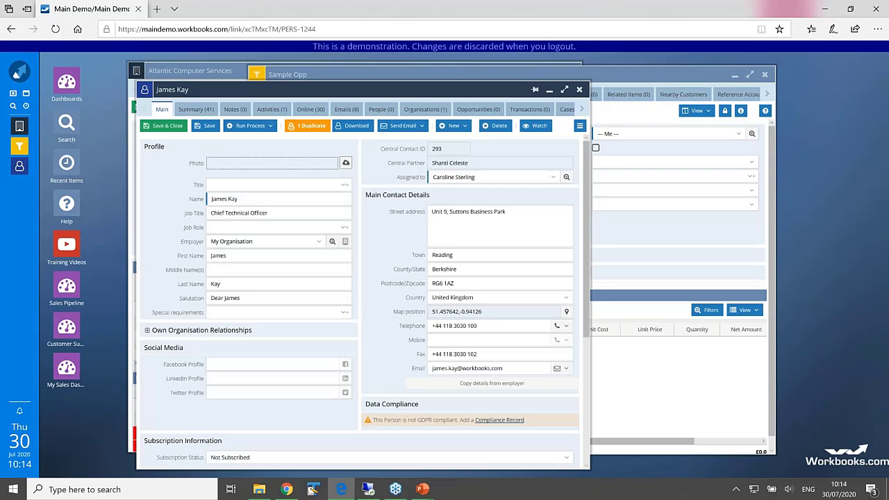
left_click(247, 242)
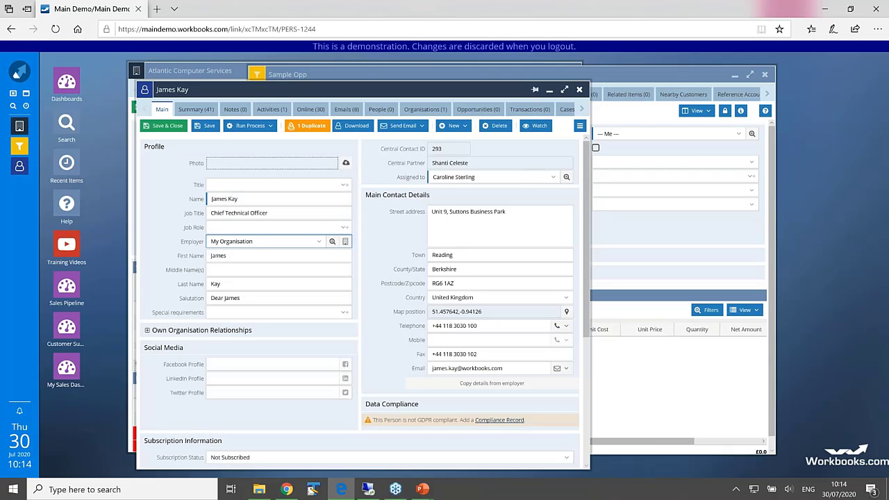
left_click(580, 91)
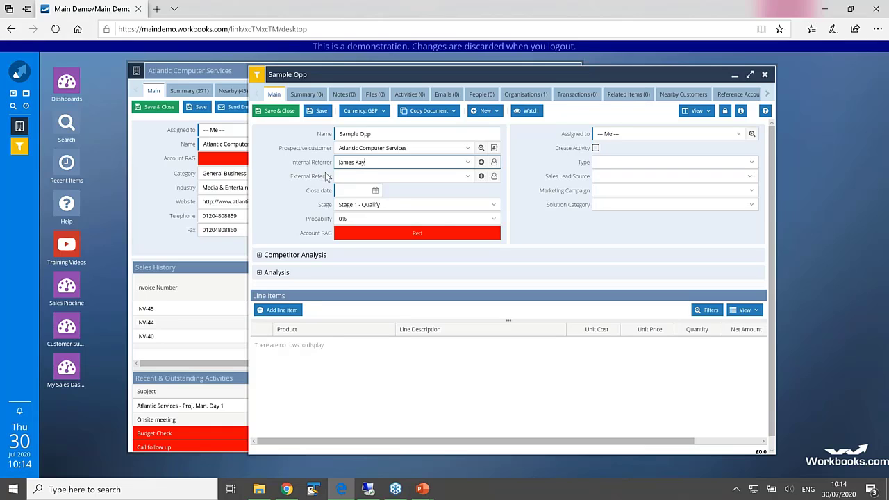
Set the opportunity's External Referrer to the Blue Sky Imaging contact and view that contact's linked person record.
left_click(356, 177)
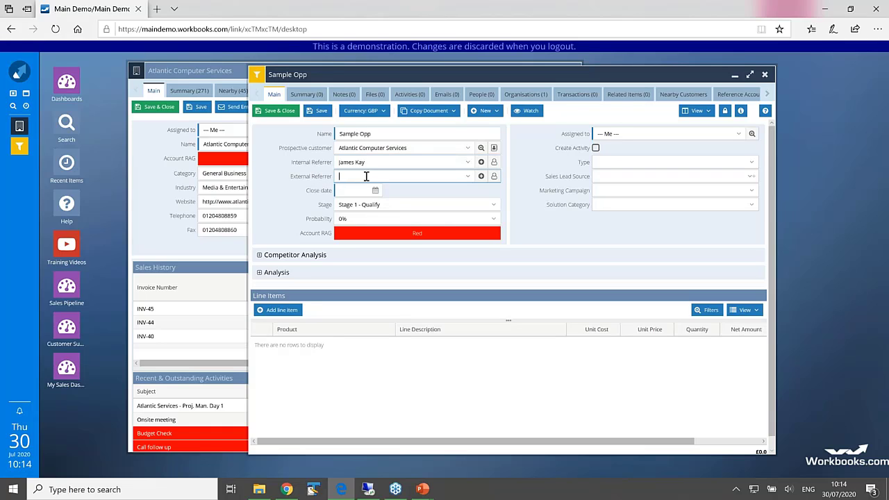
left_click(469, 178)
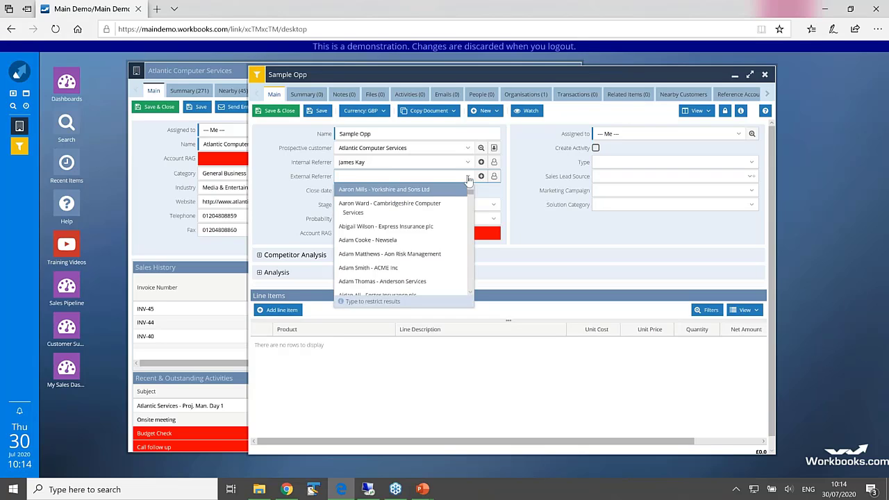
left_click(287, 157)
left_click(355, 180)
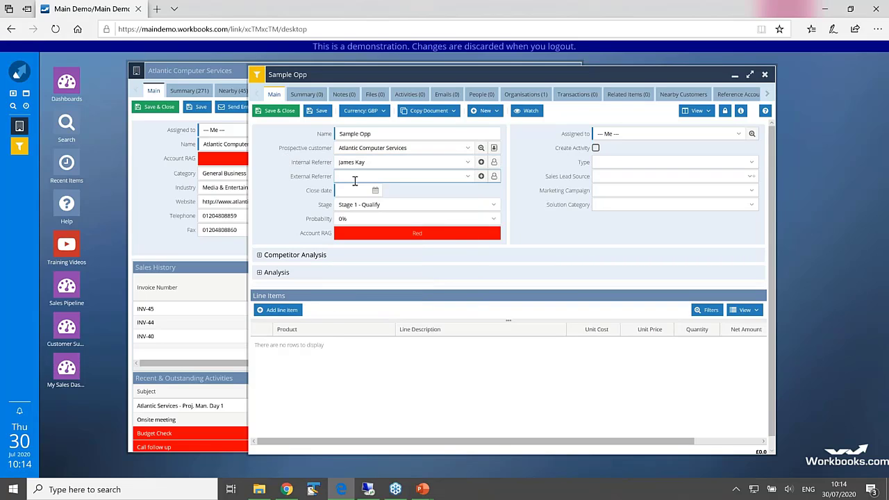
type("tim")
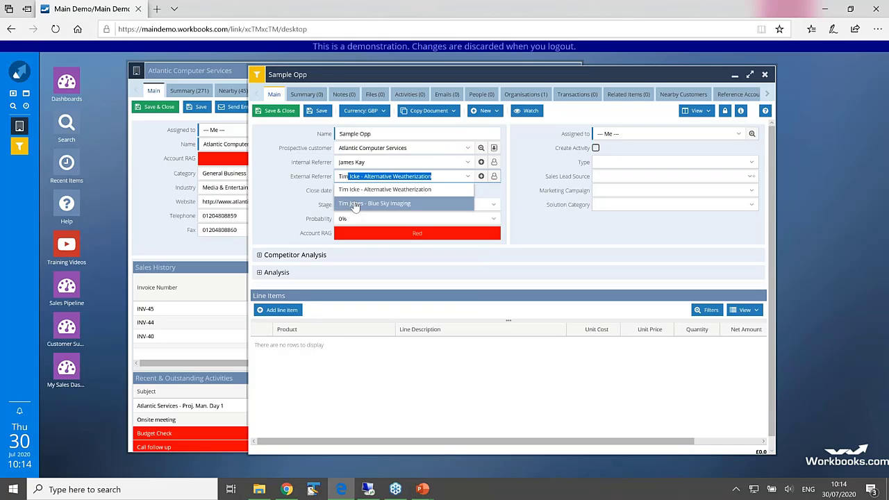
left_click(355, 204)
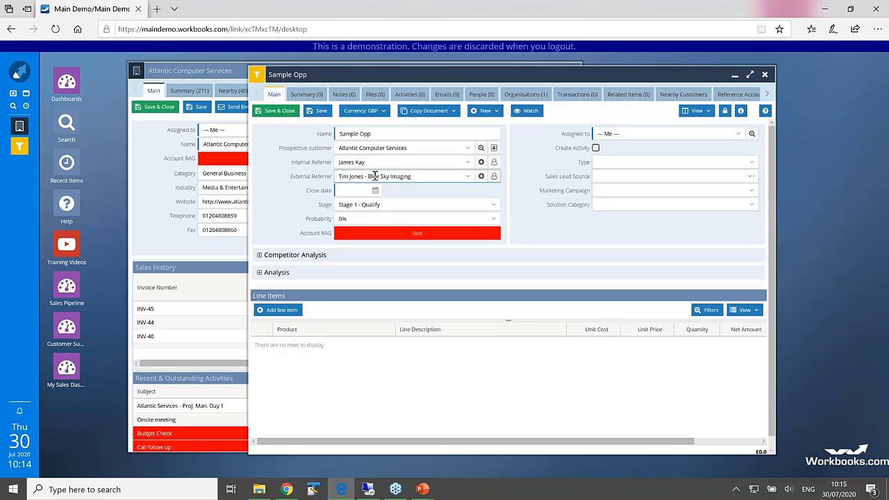
left_click(495, 179)
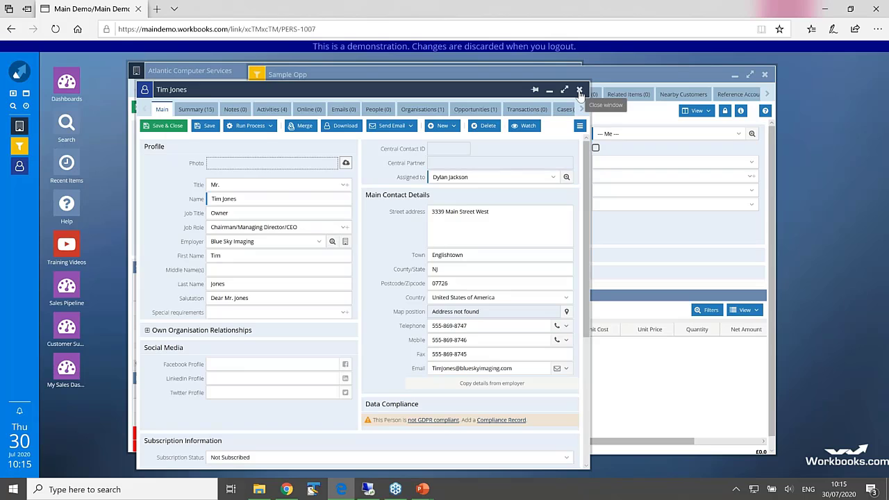
left_click(580, 93)
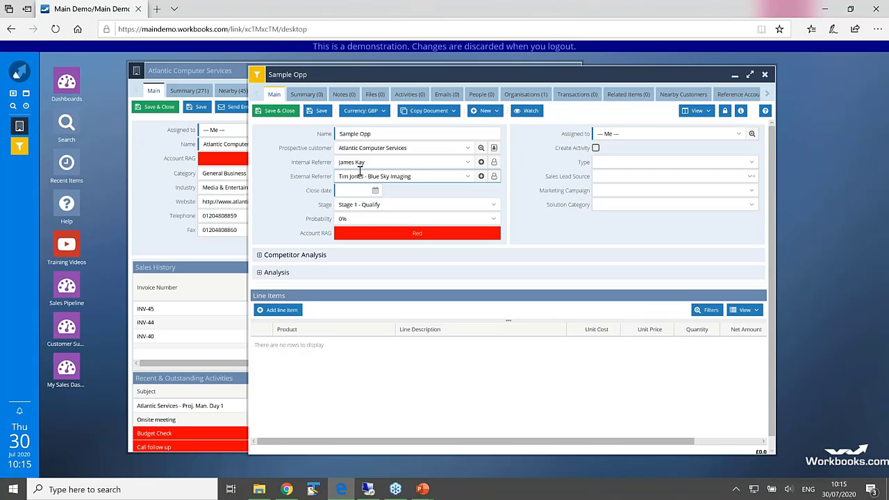
Set the opportunity's close date to 31/07/2020 and save the record, keeping it open.
left_click(321, 112)
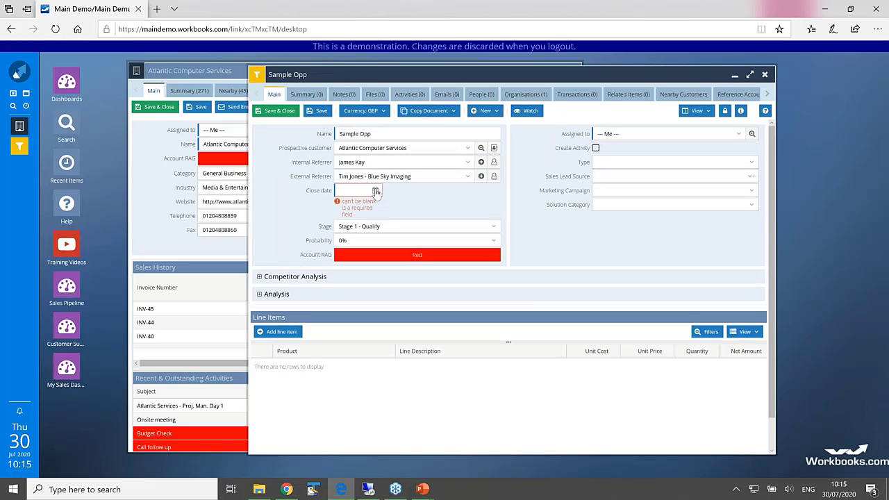
left_click(379, 195)
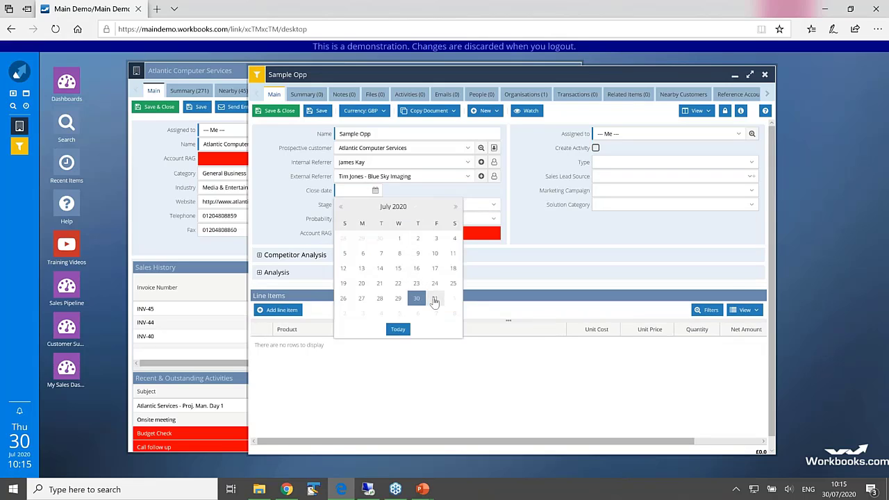
left_click(434, 301)
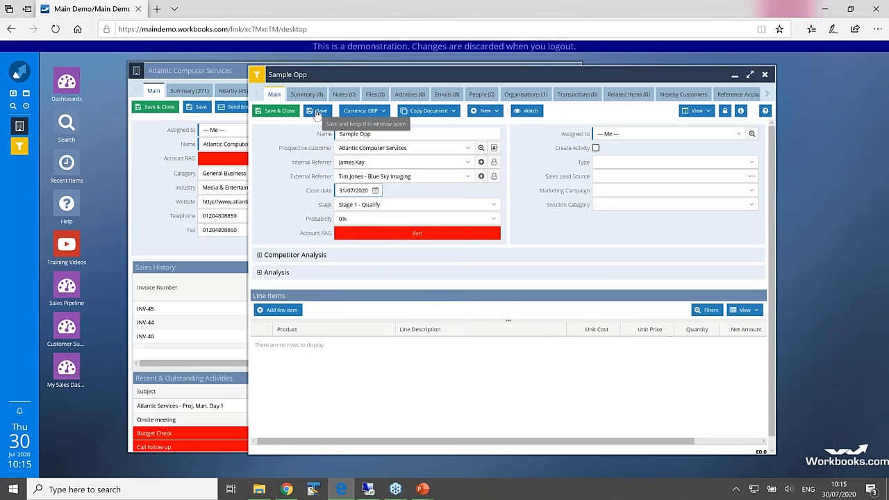
left_click(319, 112)
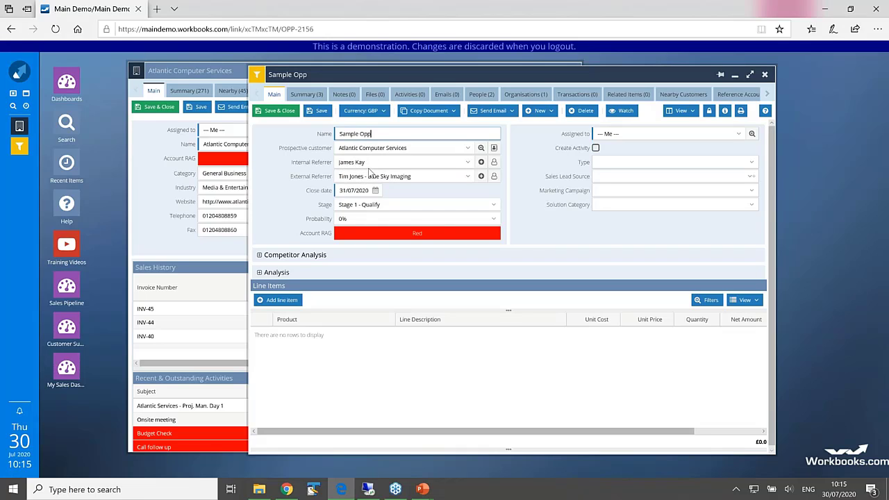
Move the Relationship column between Job title and Employer in the opportunity's list of related people.
left_click(482, 96)
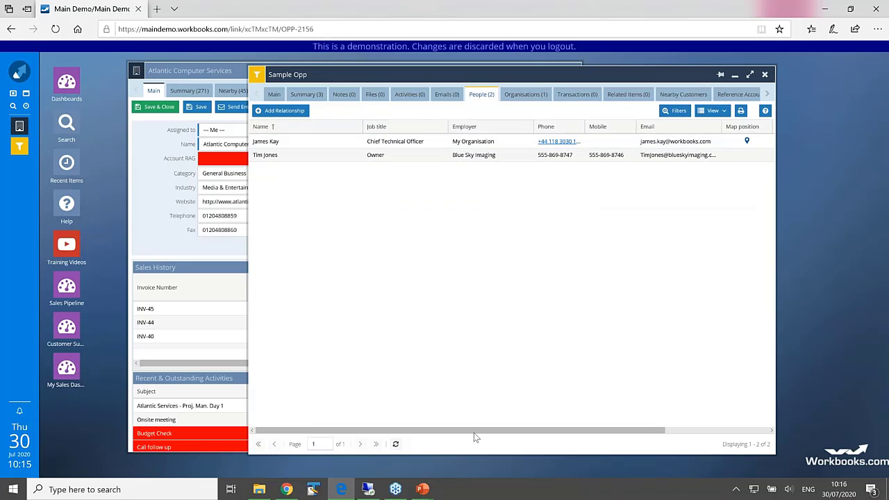
left_click_drag(475, 432, 579, 432)
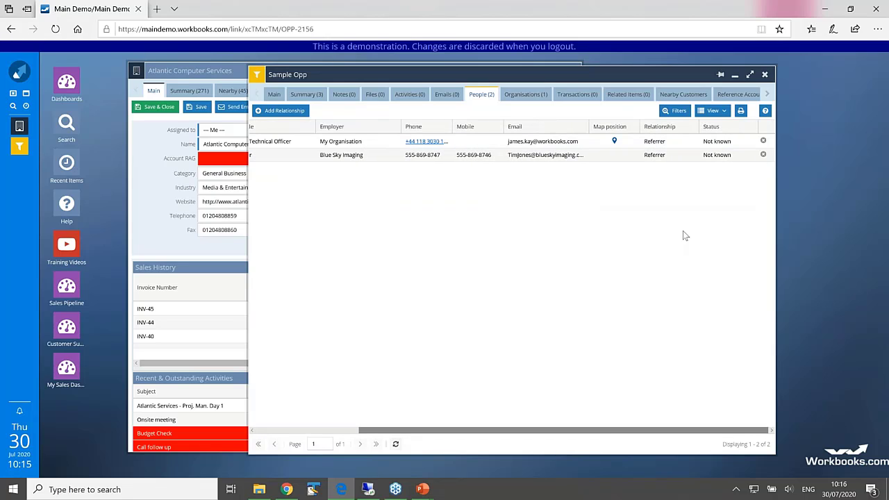
left_click_drag(662, 127, 339, 134)
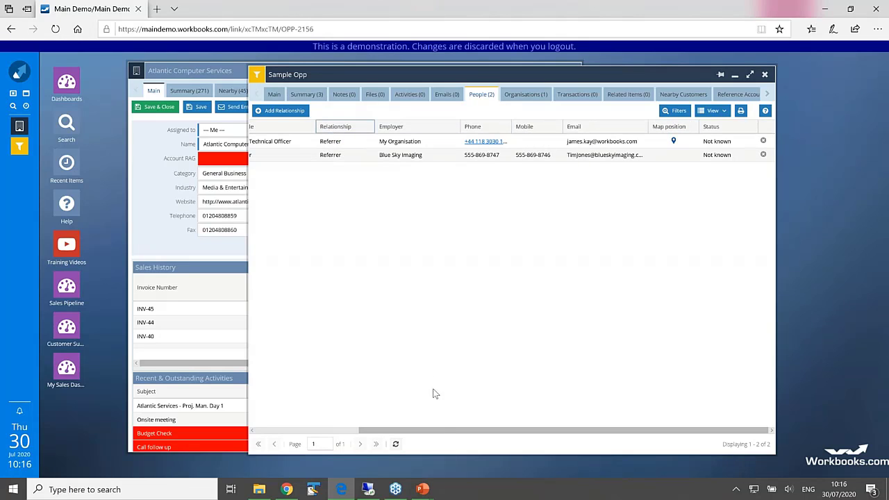
left_click_drag(445, 432, 309, 438)
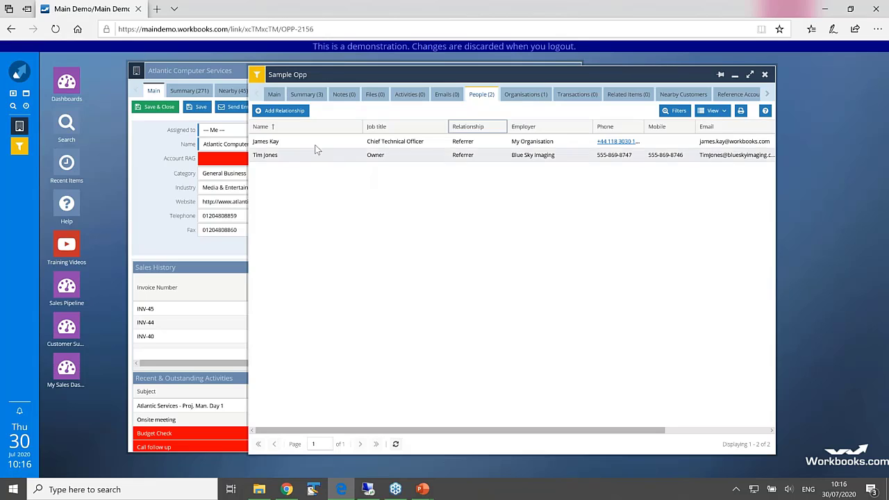
Add the Alternative Weatherization contact to the opportunity's related people with the relationship Referrer.
left_click(283, 111)
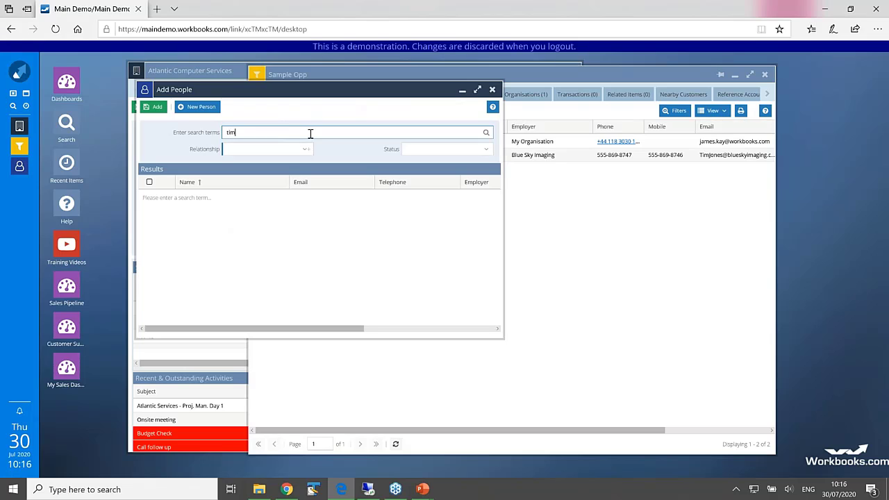
left_click(486, 134)
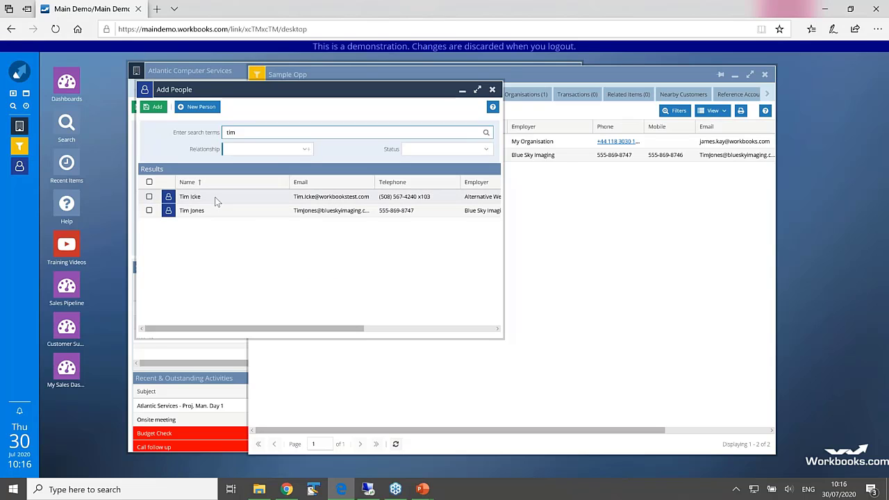
left_click(215, 199)
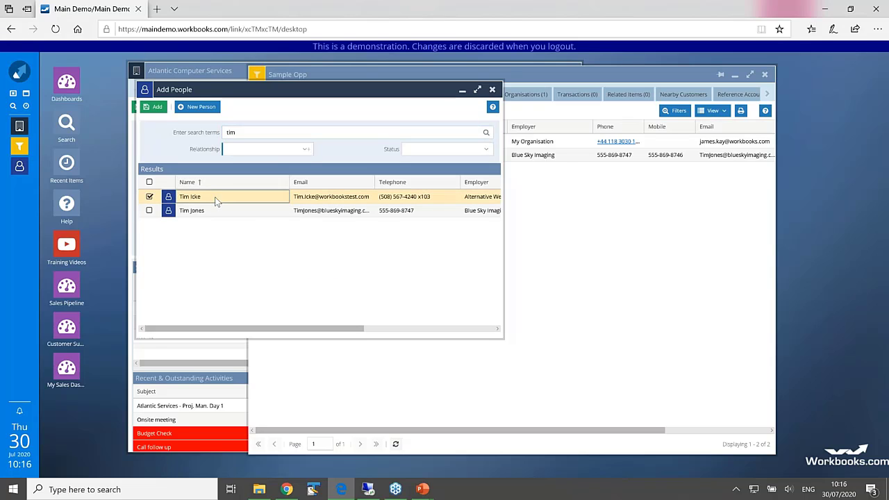
left_click(305, 149)
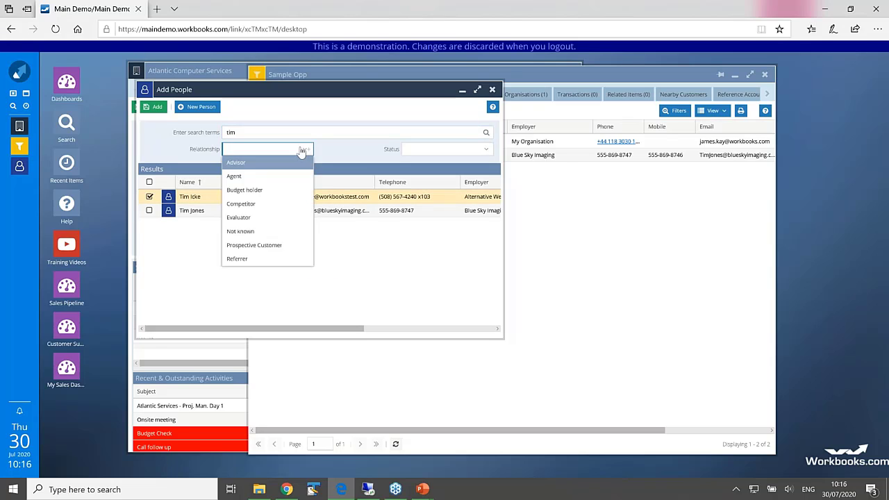
left_click(241, 258)
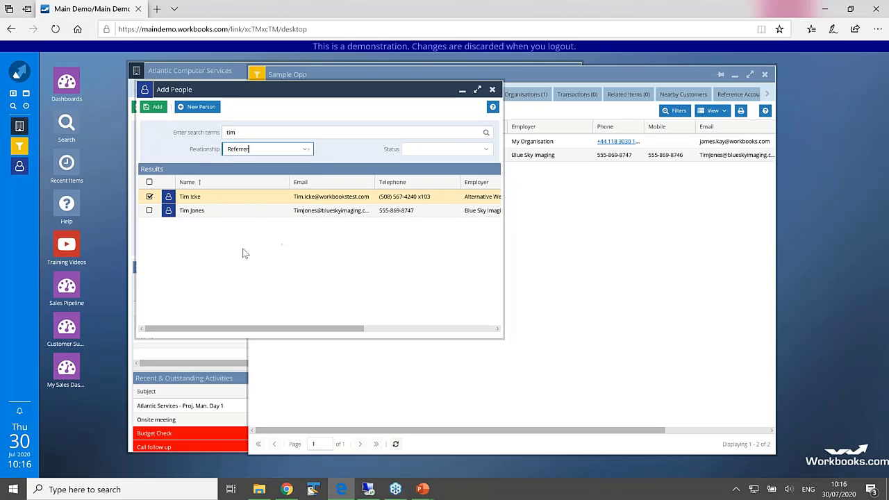
left_click(155, 110)
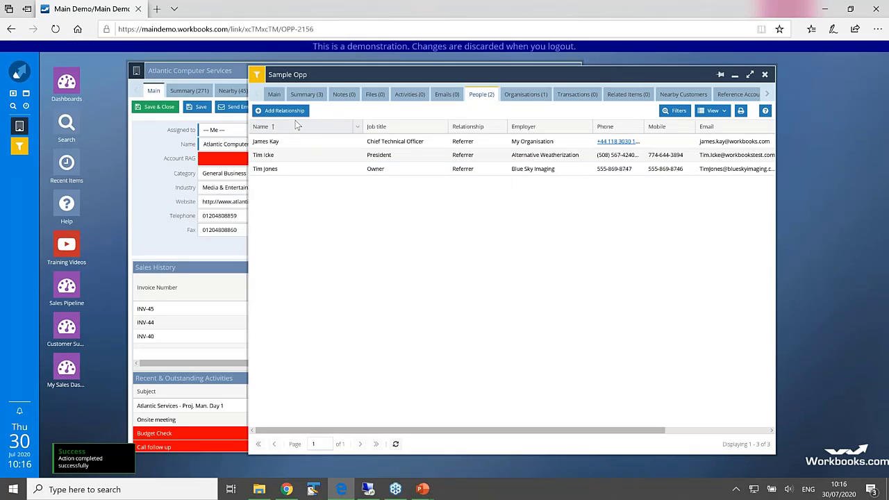
Check the External Referrer field in the opportunity's main details and close the opportunity.
left_click(274, 95)
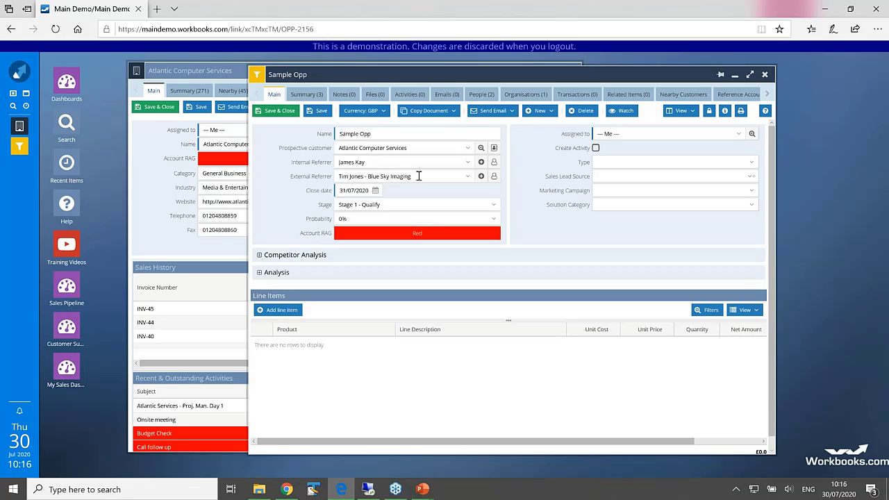
left_click(342, 173)
left_click_drag(342, 174, 450, 179)
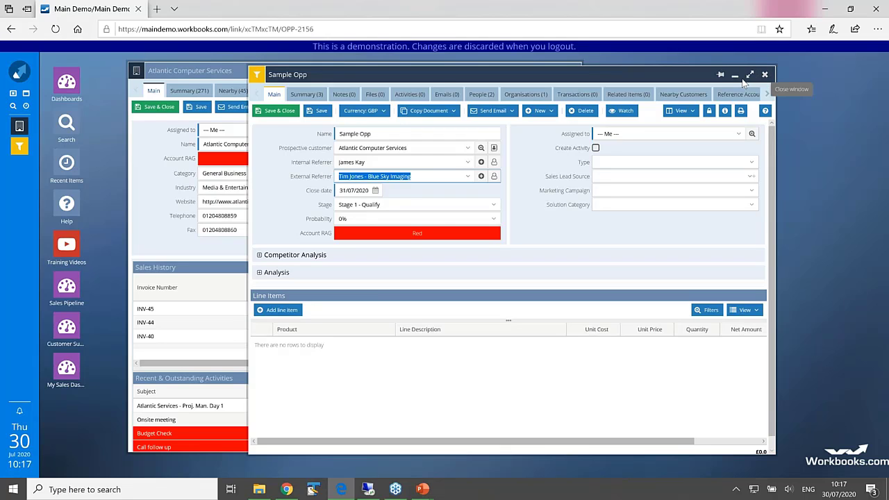
left_click(765, 75)
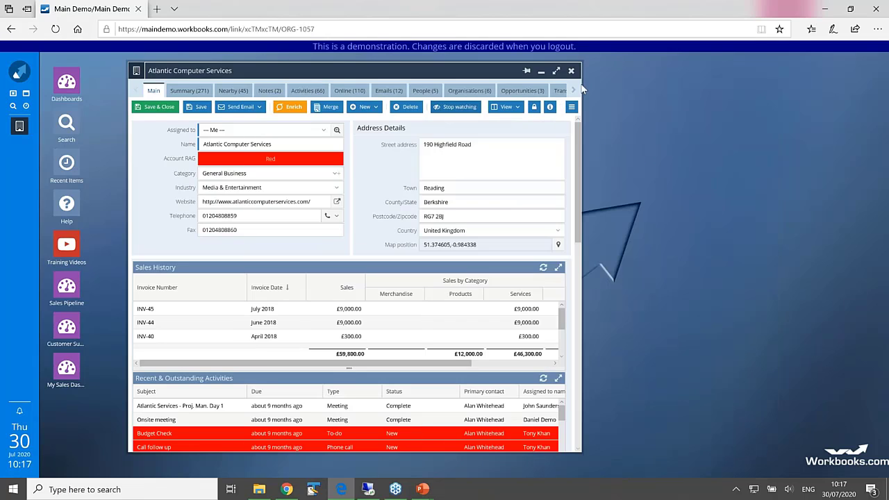
Minimise the Atlantic Computer Services record and create a new General Enquiry case, moving its window toward the middle of the desktop.
left_click(541, 73)
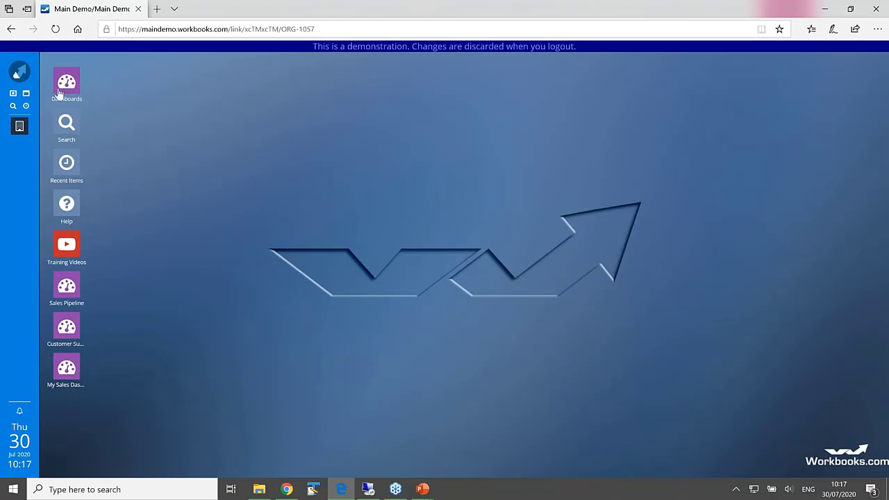
left_click(19, 74)
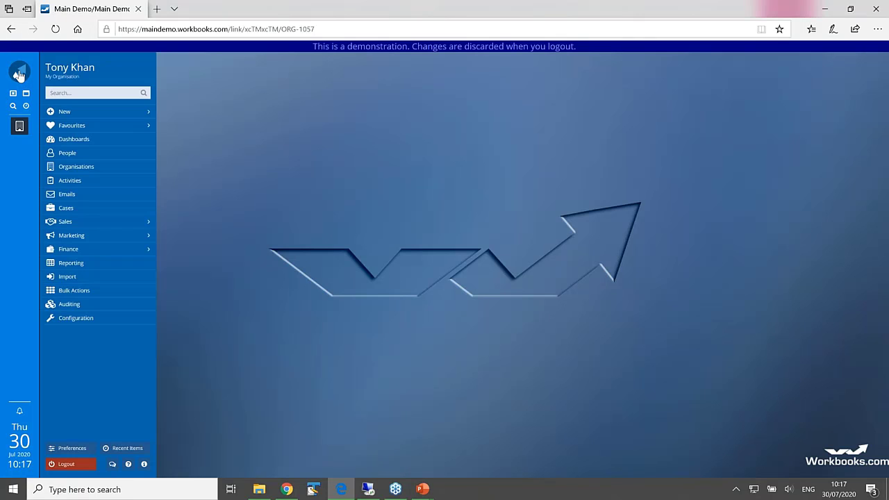
left_click(54, 116)
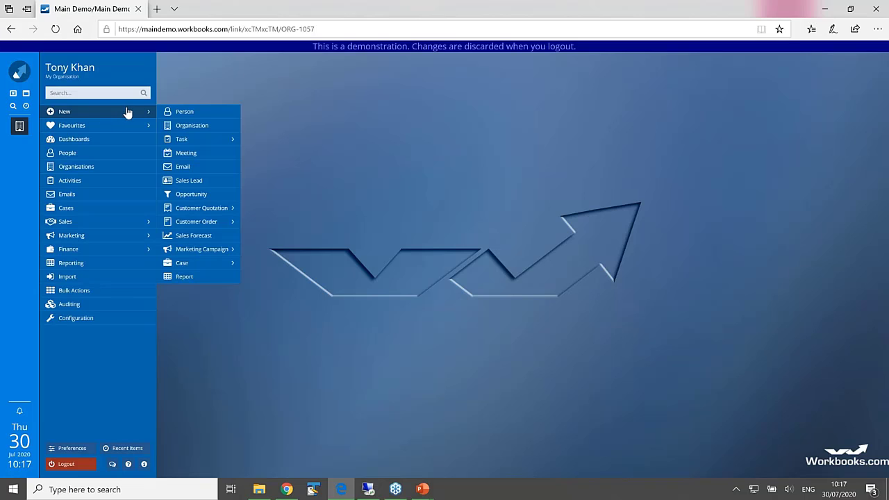
left_click(202, 265)
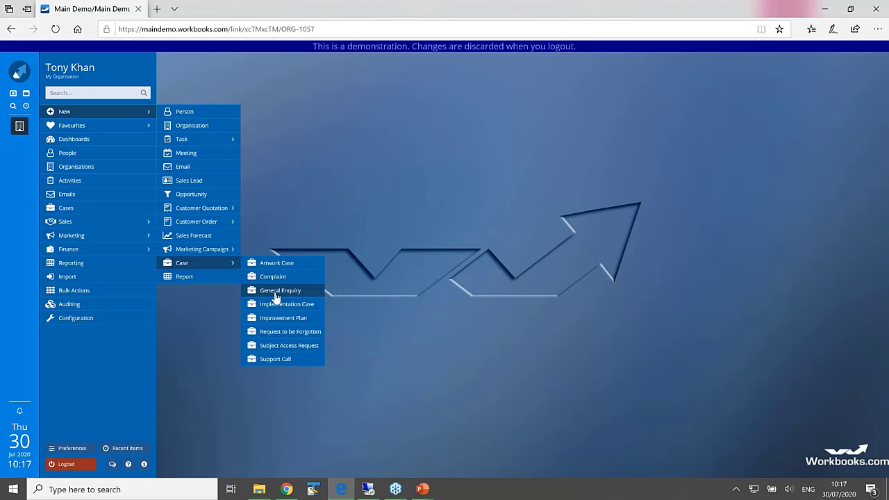
left_click(277, 295)
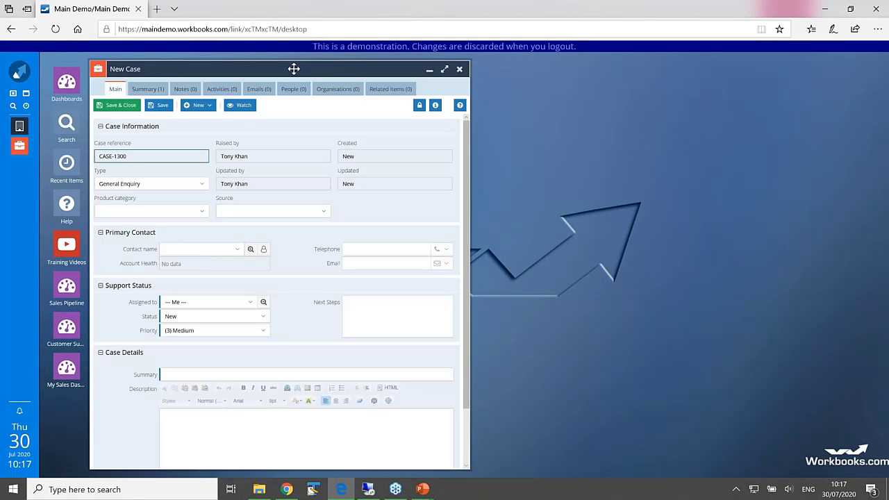
left_click_drag(353, 70, 495, 73)
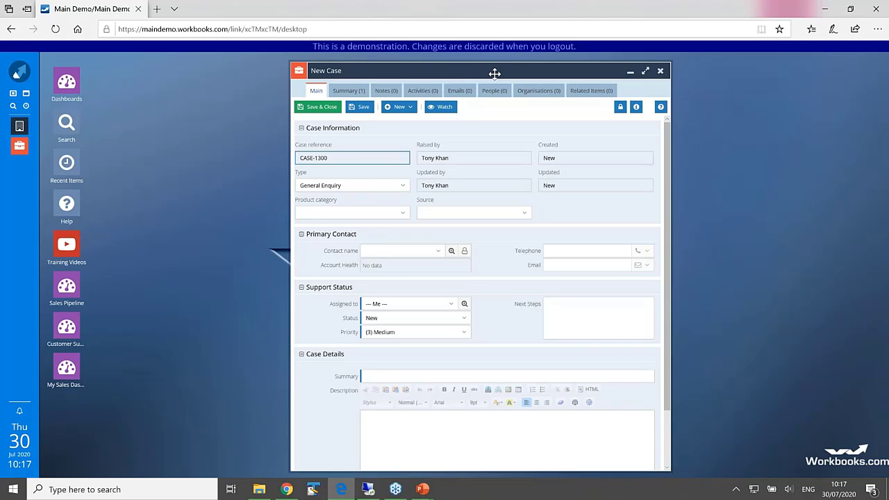
Check the people related to Atlantic Computer Services for a suitable case contact and minimise the organisation record.
left_click(19, 128)
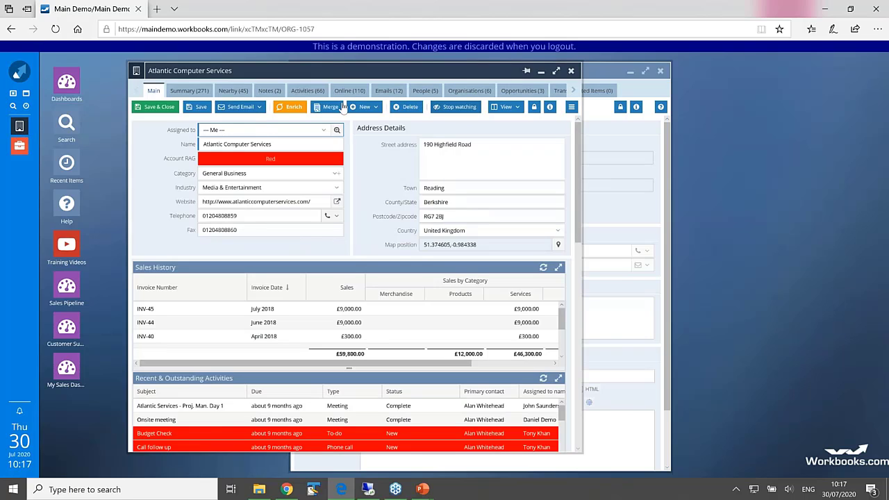
left_click(424, 91)
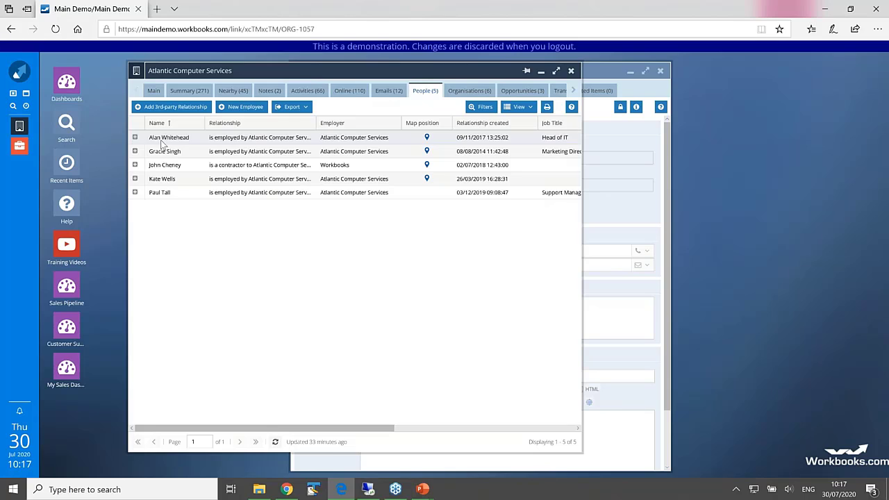
left_click(541, 73)
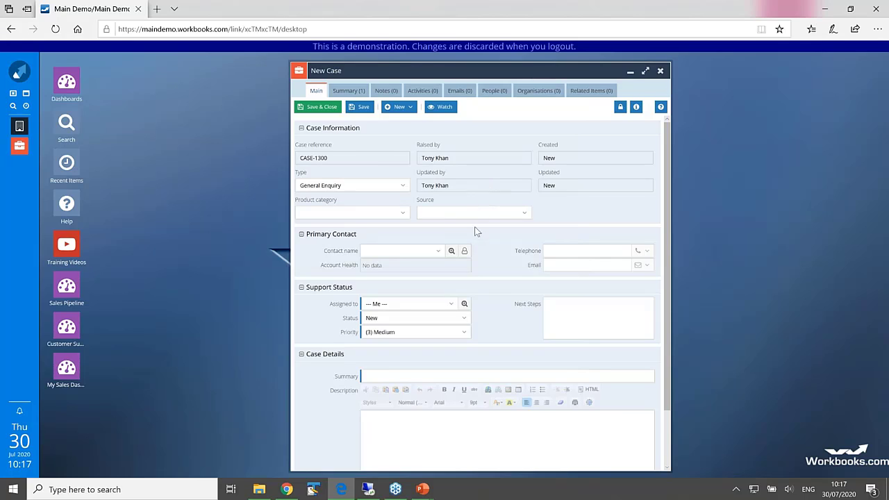
Set the new case's Contact name to the Head of IT at Atlantic Computer Services and check the Telephone field.
left_click(382, 251)
type("Alan w")
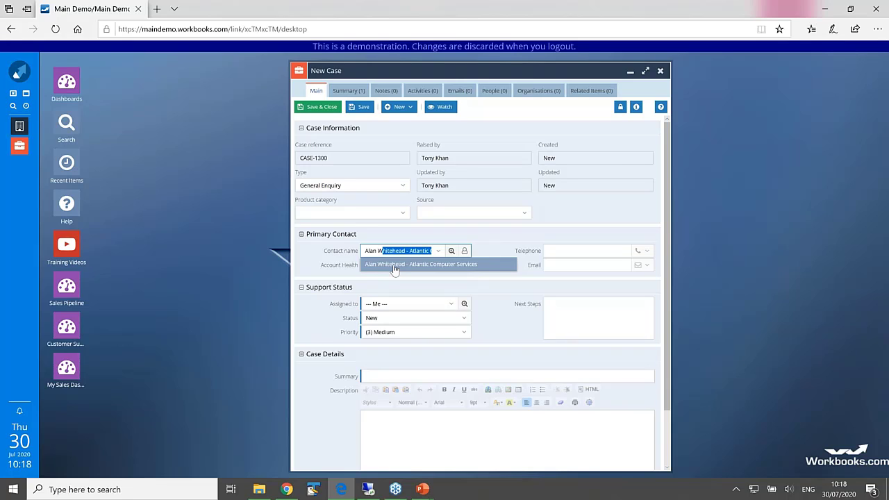
left_click(476, 266)
left_click(573, 250)
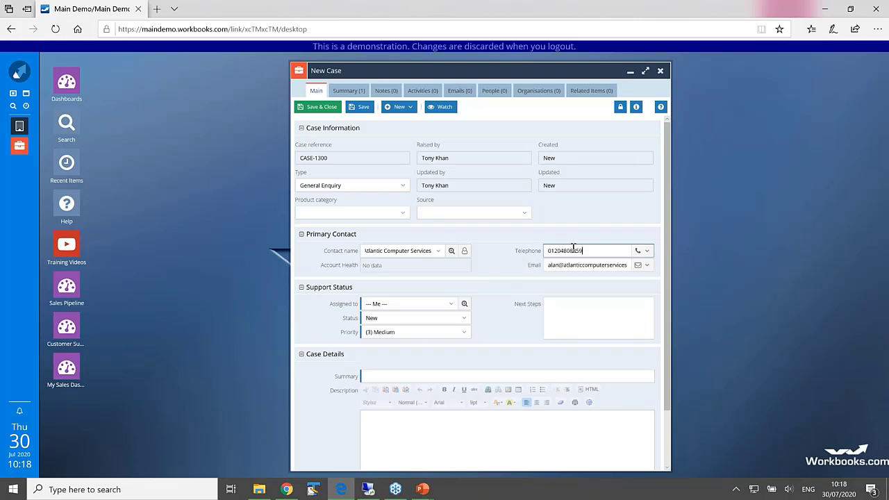
Enter Sample case as the new case's Summary and save the case.
left_click_drag(589, 254, 533, 252)
left_click(493, 377)
type("Sa")
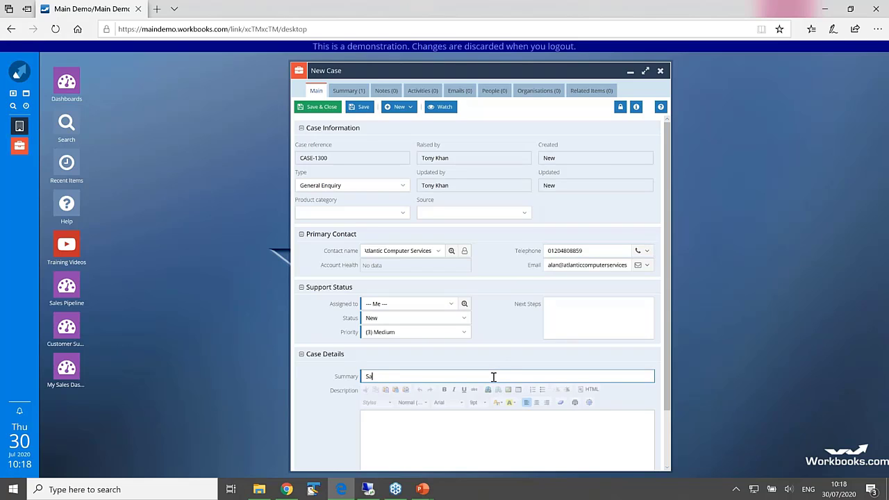
type("mple case")
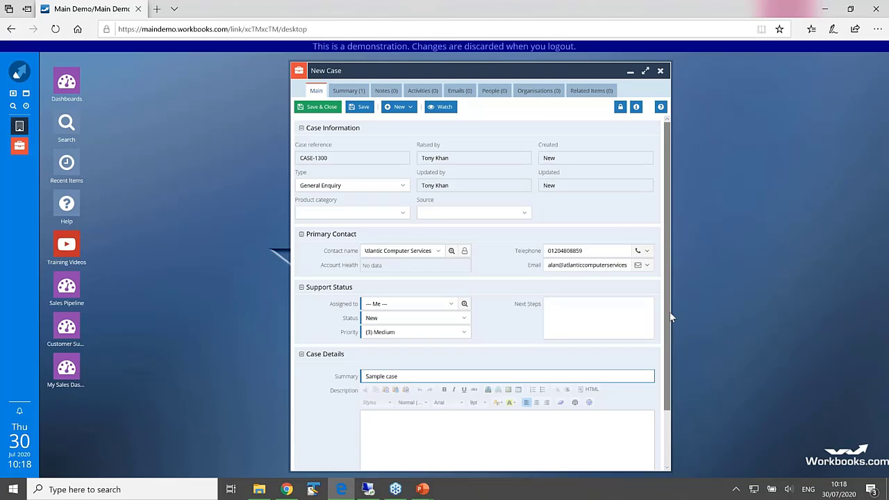
left_click_drag(666, 304, 666, 256)
left_click(362, 108)
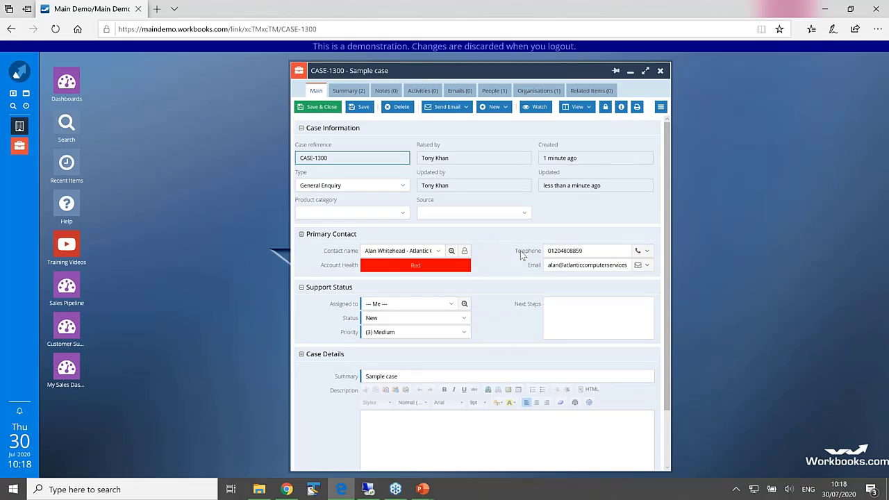
Check the saved case's Contact name, Telephone and Email fields, including the options for sending an email.
left_click(426, 251)
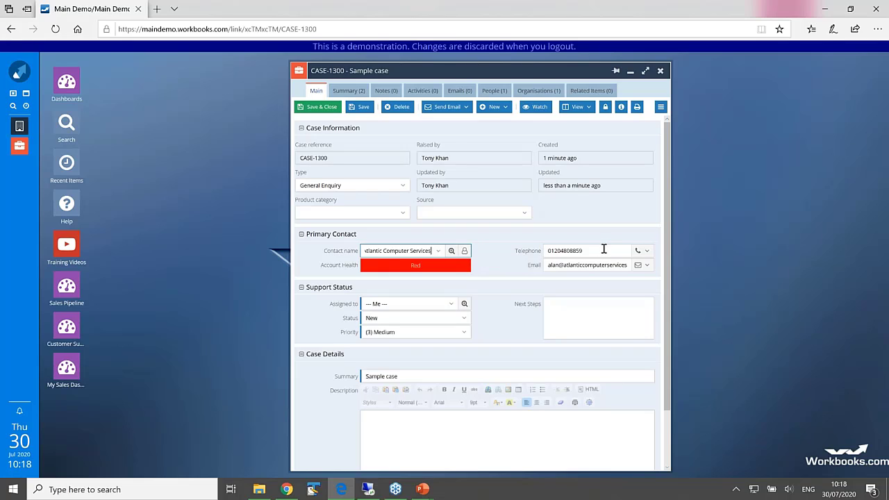
left_click(569, 252)
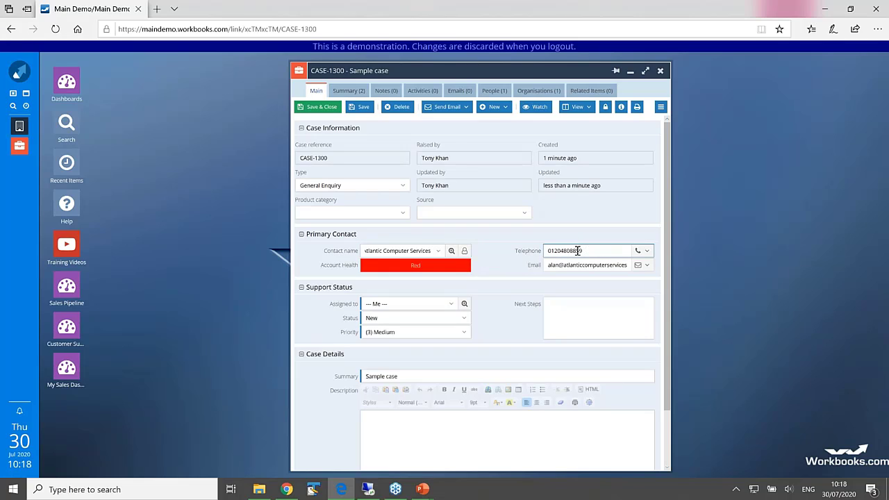
left_click_drag(583, 250, 534, 249)
left_click(554, 265)
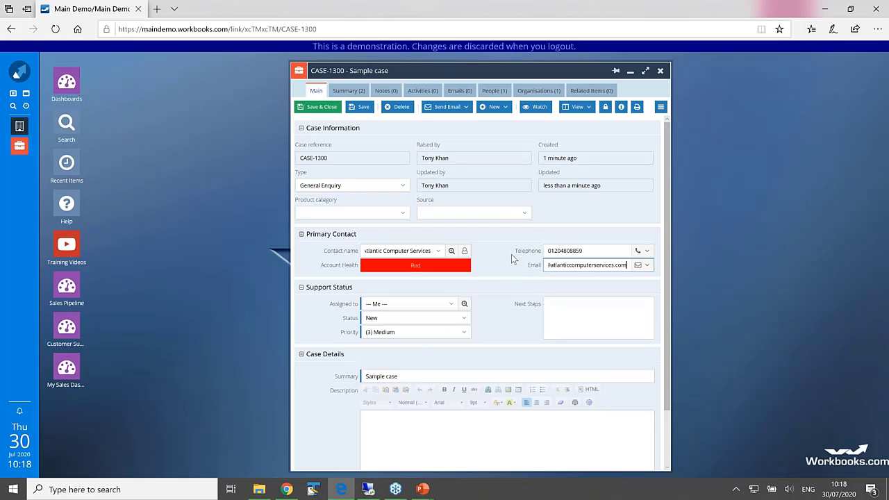
key("shift+Tab")
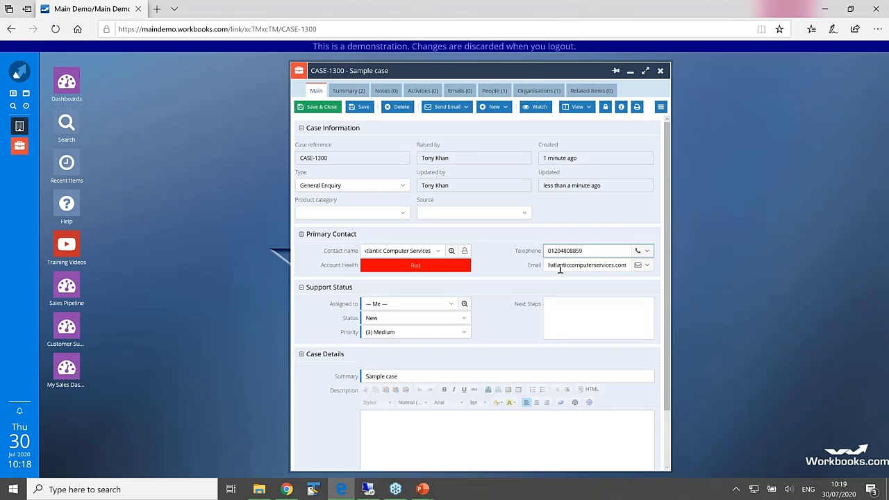
left_click(648, 266)
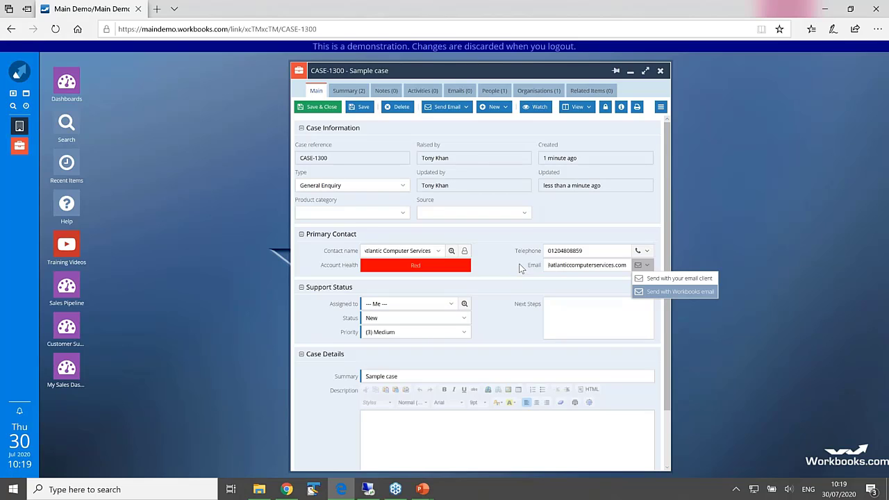
left_click(430, 264)
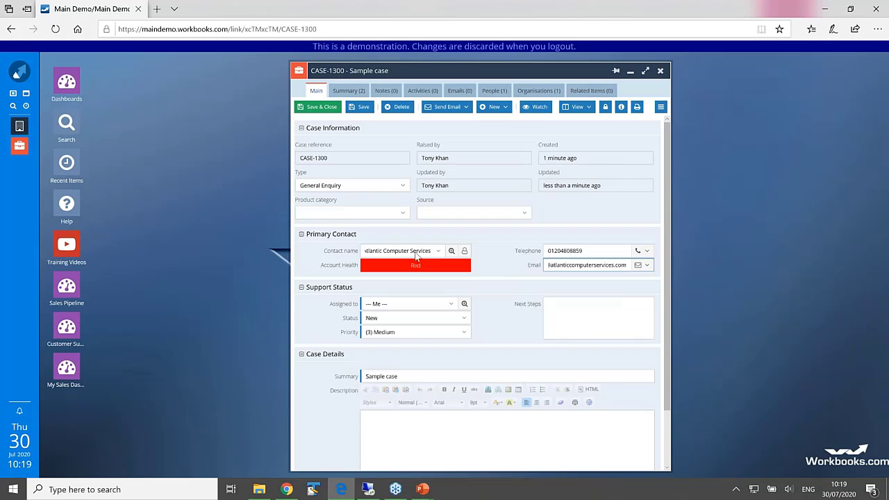
left_click(398, 255)
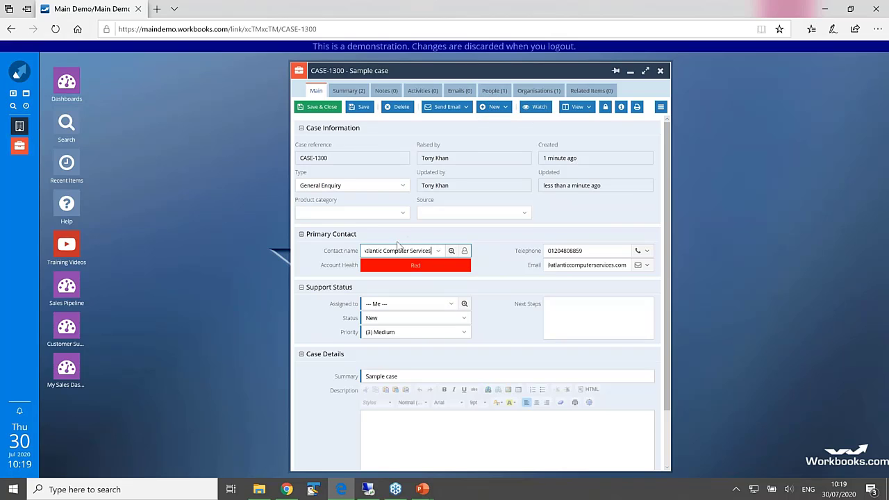
Check the people and organisations related to the case and return to its main details.
left_click(489, 91)
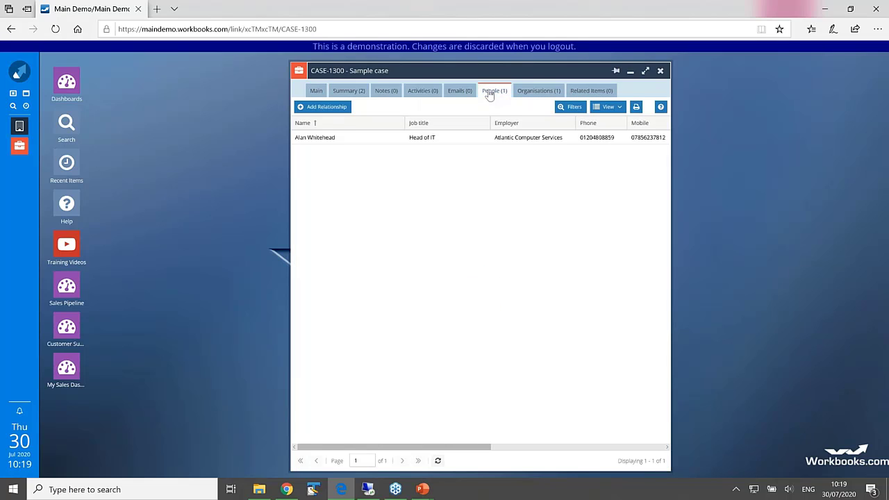
left_click(529, 93)
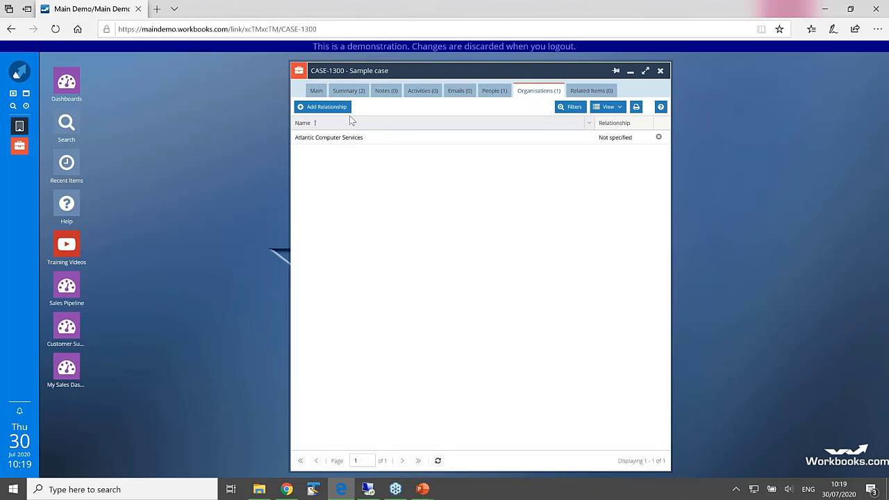
left_click(318, 92)
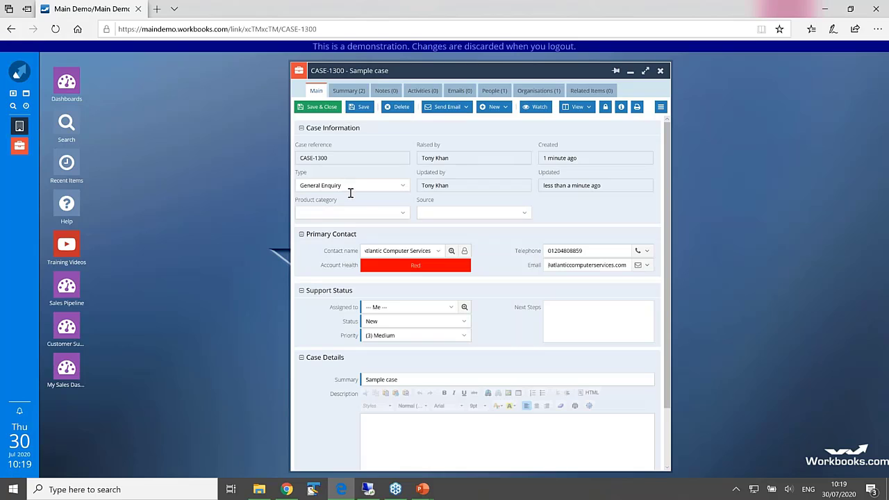
left_click(371, 254)
left_click_drag(666, 235, 666, 326)
left_click_drag(665, 276, 665, 208)
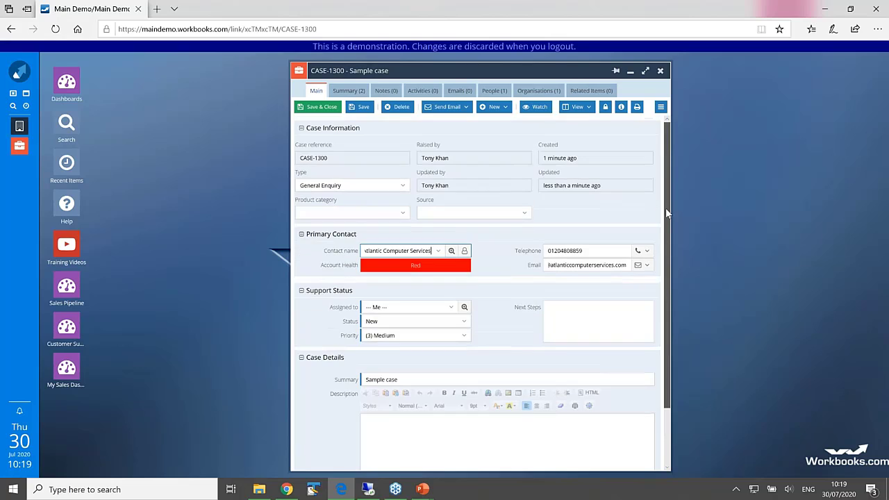
View the people available for the case's Contact name and close the list without changing the selection.
left_click(486, 263)
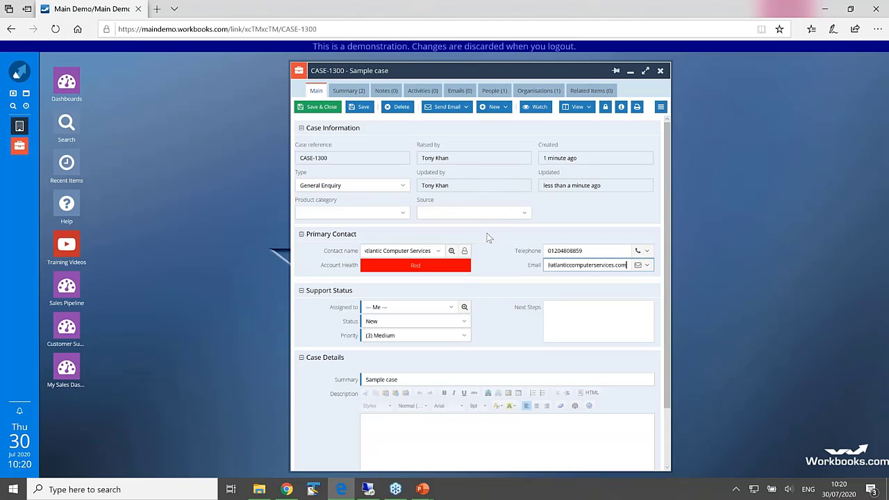
left_click(438, 252)
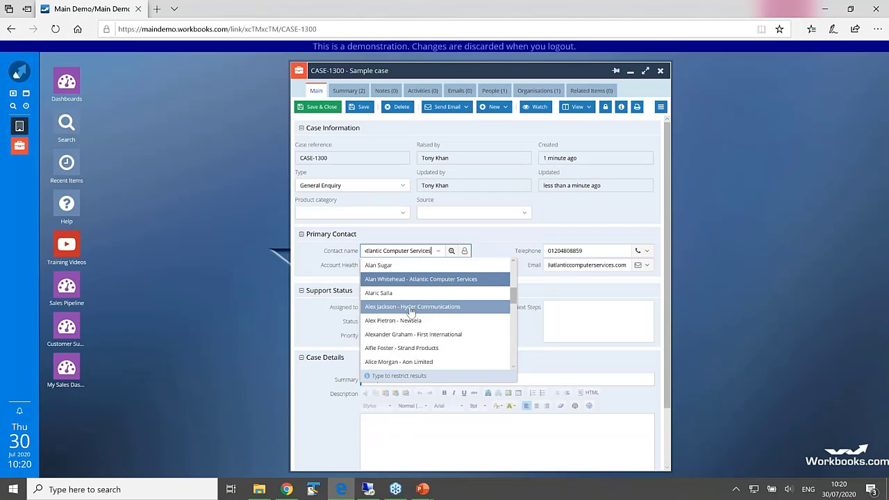
left_click(330, 251)
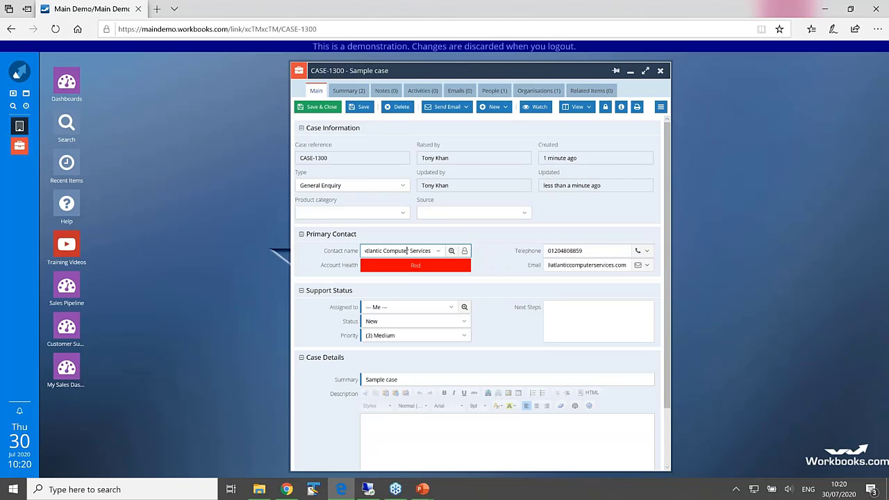
Create a new opportunity from the Atlantic Computer Services record and view its Marketing Campaign choices.
left_click(19, 127)
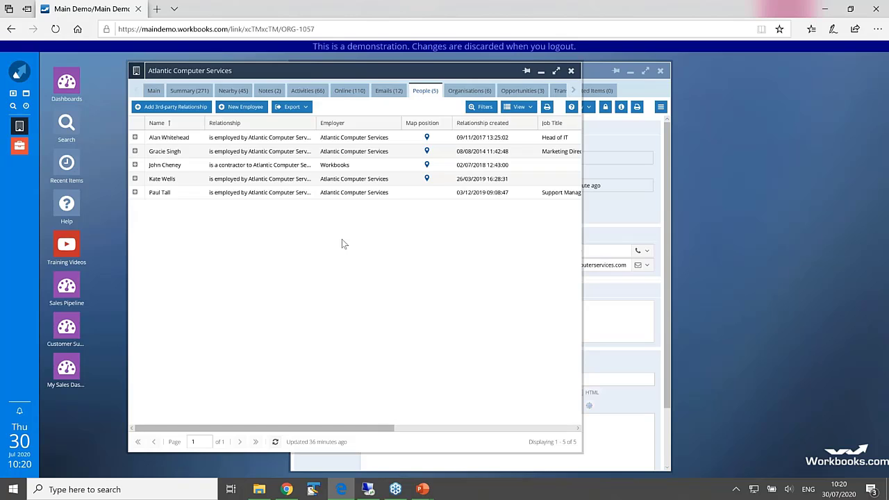
left_click(154, 92)
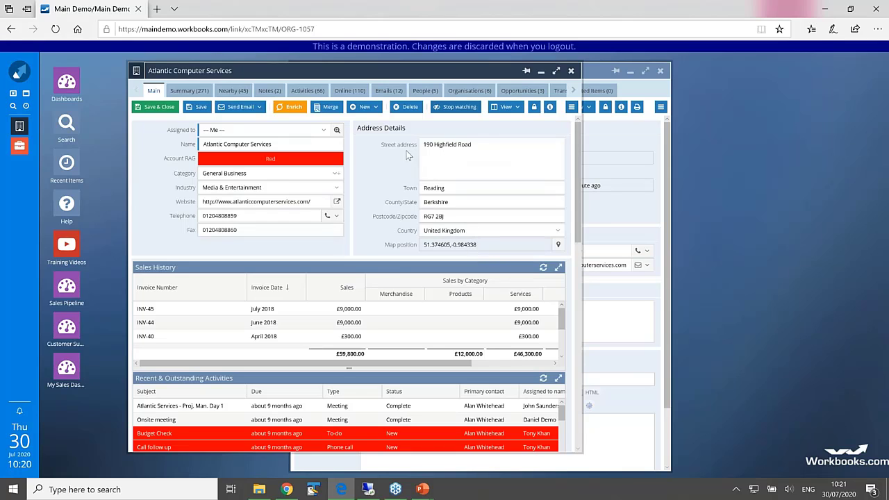
left_click(365, 107)
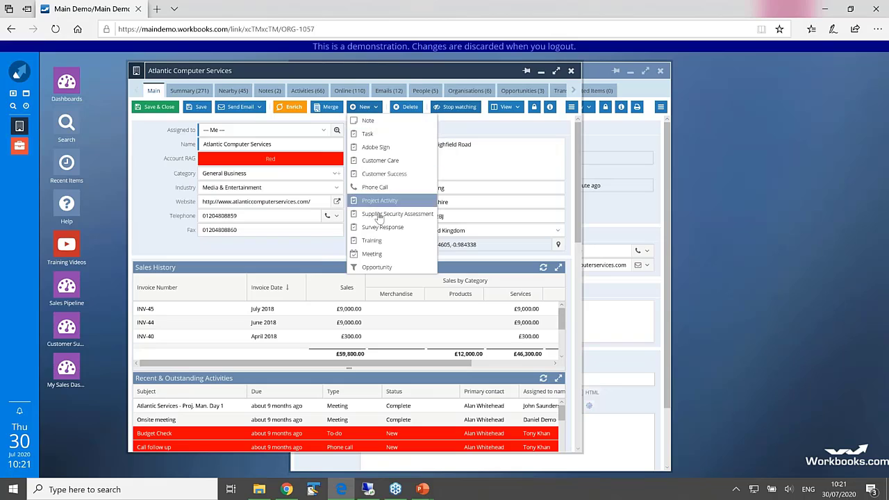
left_click(377, 268)
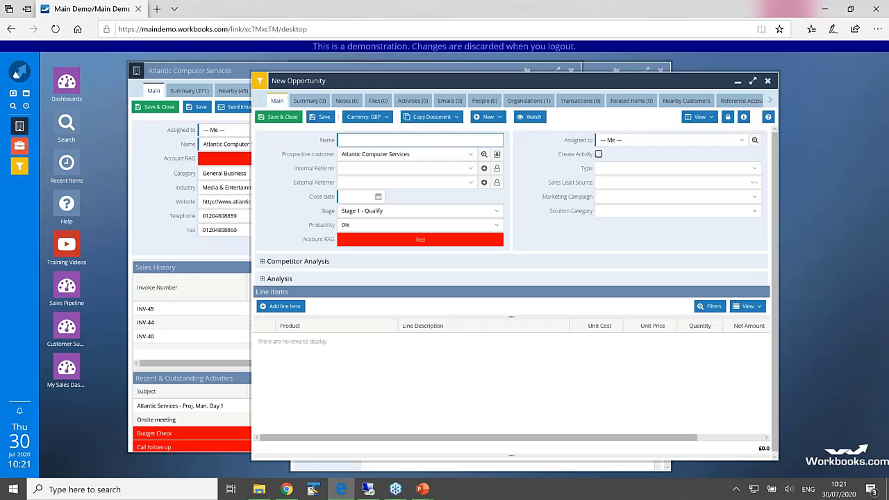
left_click(755, 198)
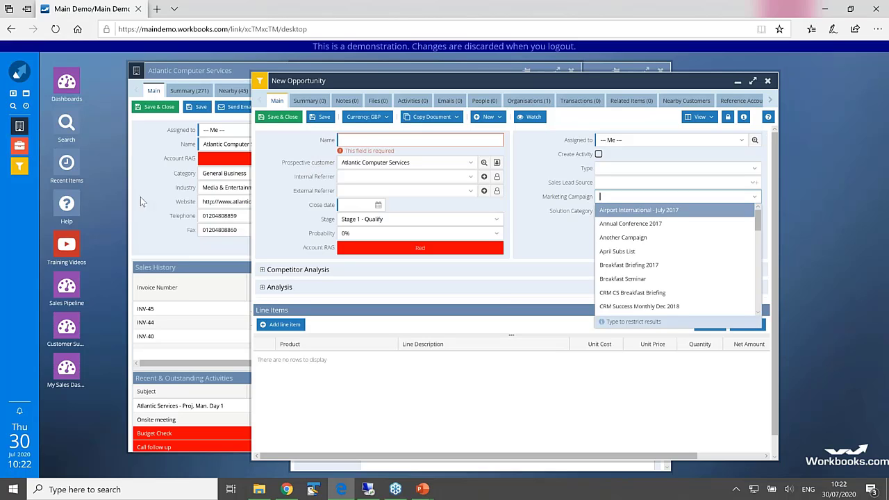
Search the Workbooks Knowledge Base for dli and open the article on creating relationships with Dynamic Linked Items.
left_click(66, 210)
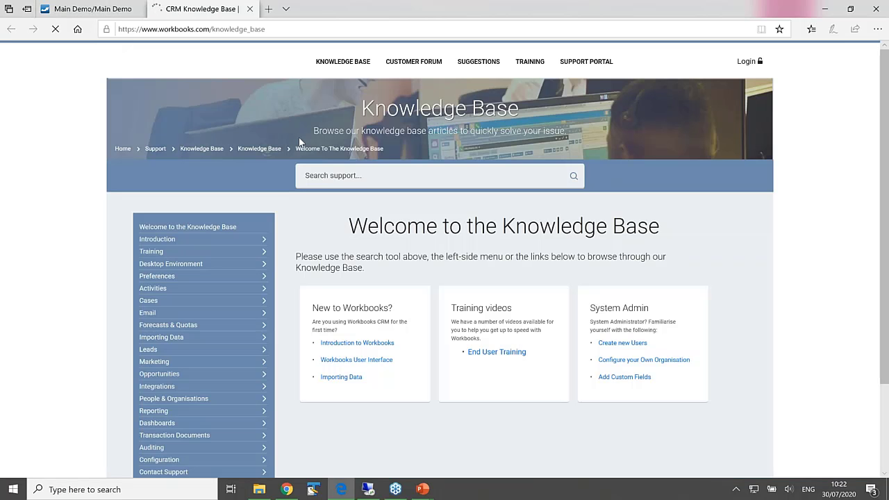
left_click(339, 175)
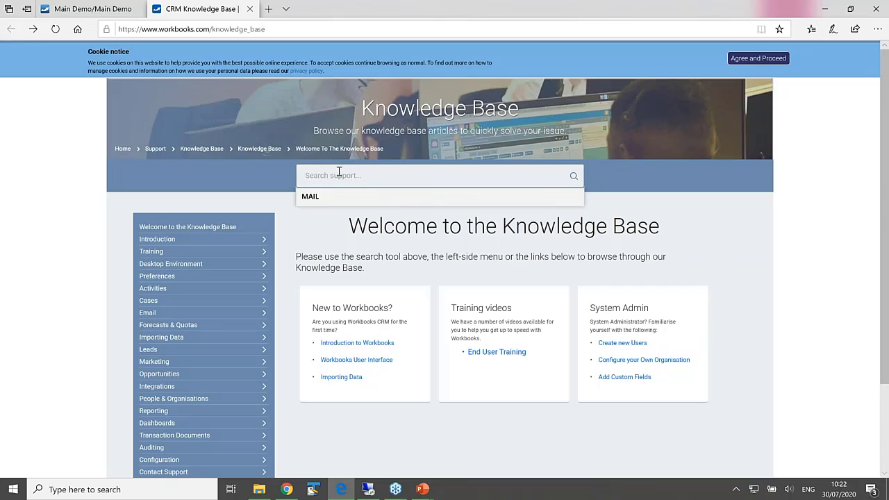
type("dli")
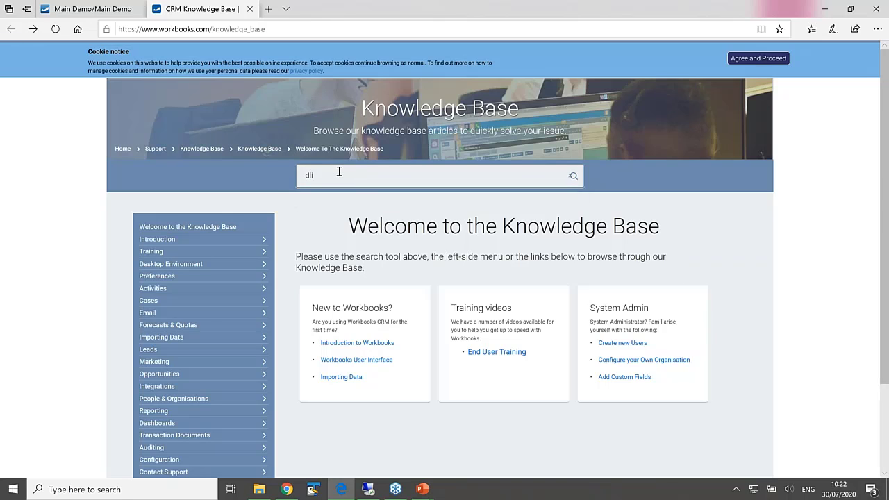
key("Return")
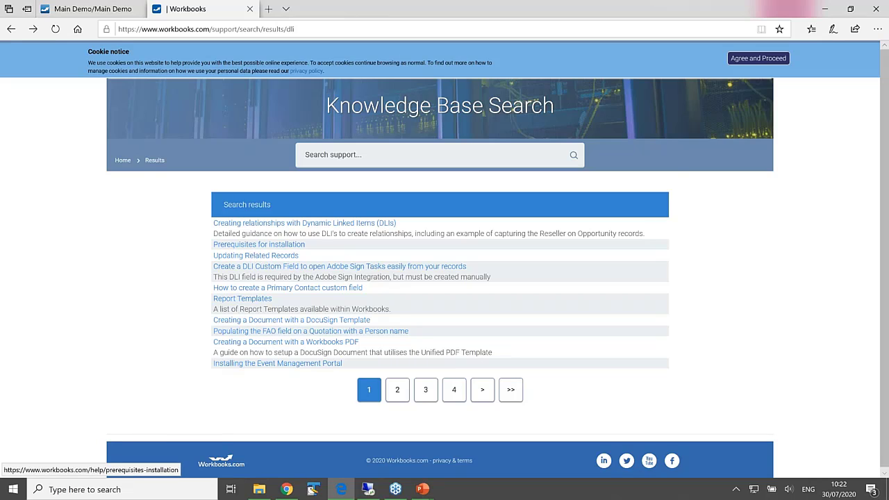
left_click(257, 223)
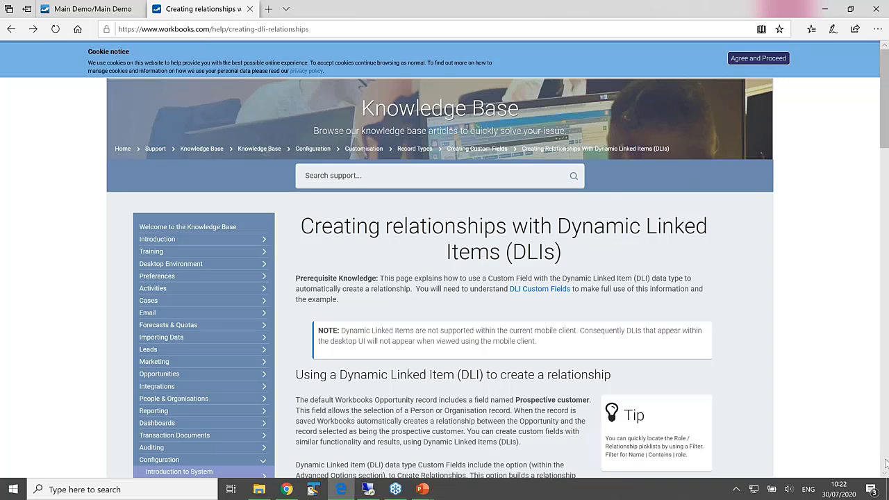
Open the Dynamic Linked Items & Picklists article, read through its primary contact example and return to the Workbooks desktop.
scroll(486, 278, "down", 5)
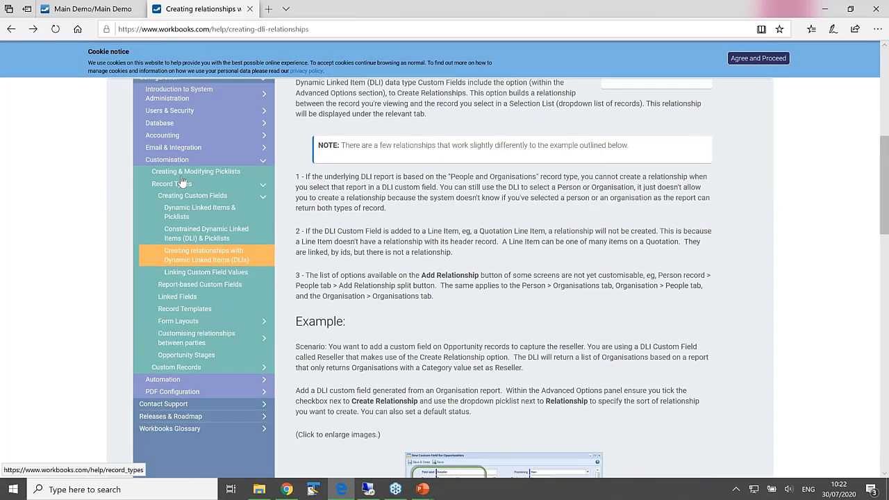
left_click(177, 215)
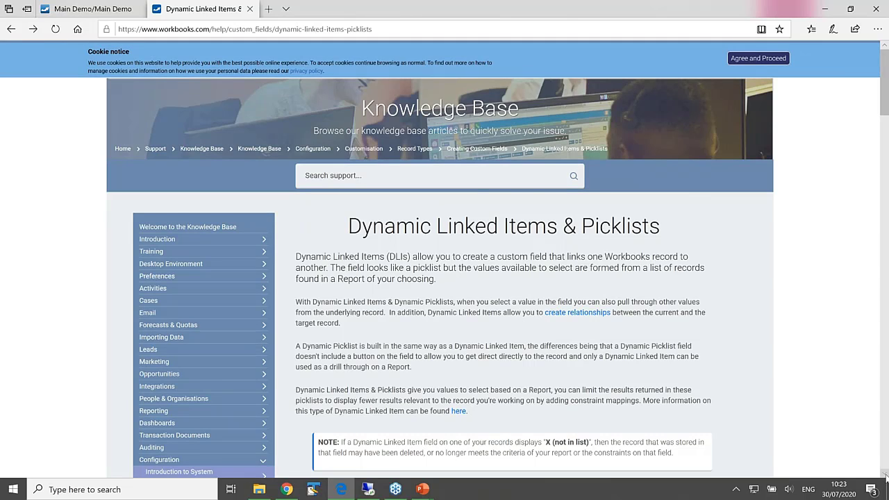
scroll(886, 476, "down", 6)
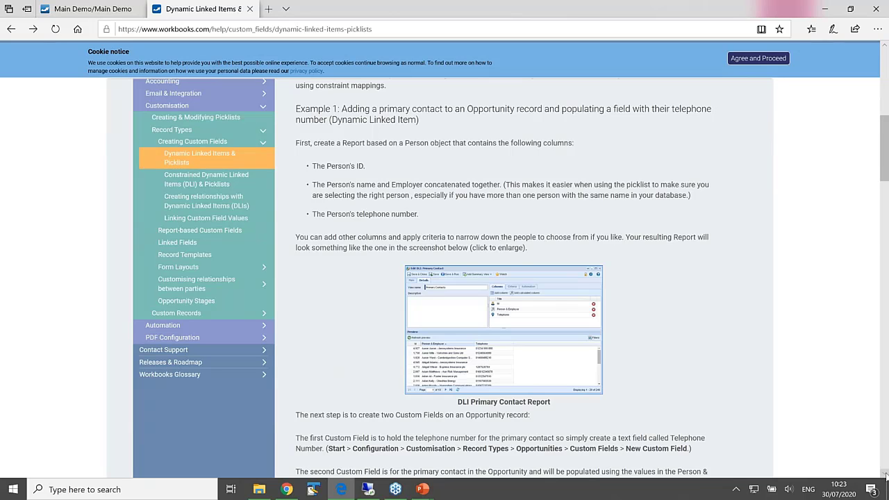
scroll(885, 476, "down", 15)
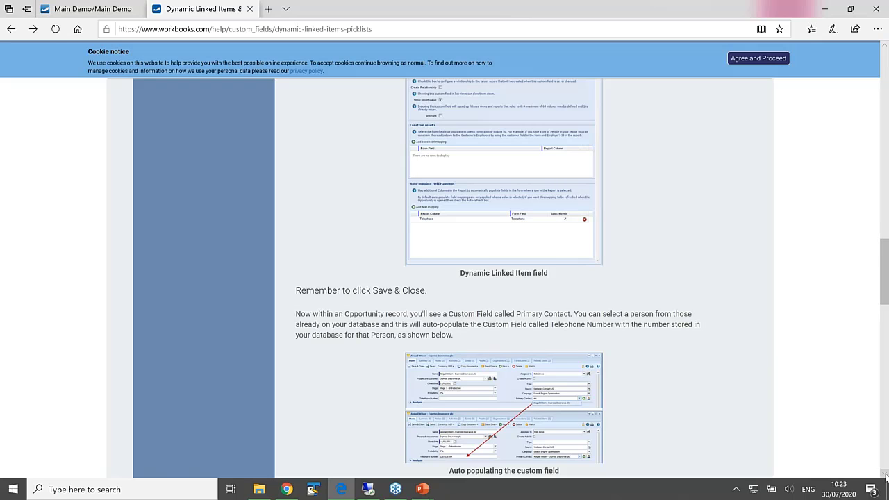
scroll(886, 476, "down", 1)
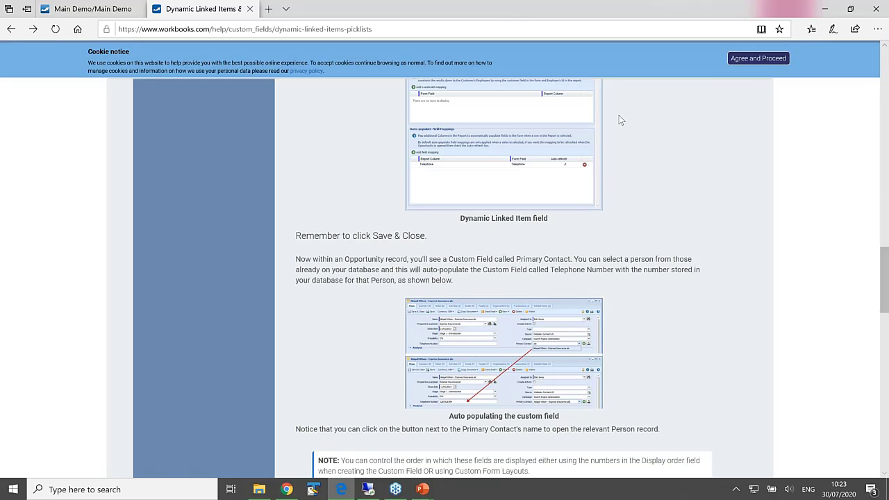
scroll(886, 226, "up", 1)
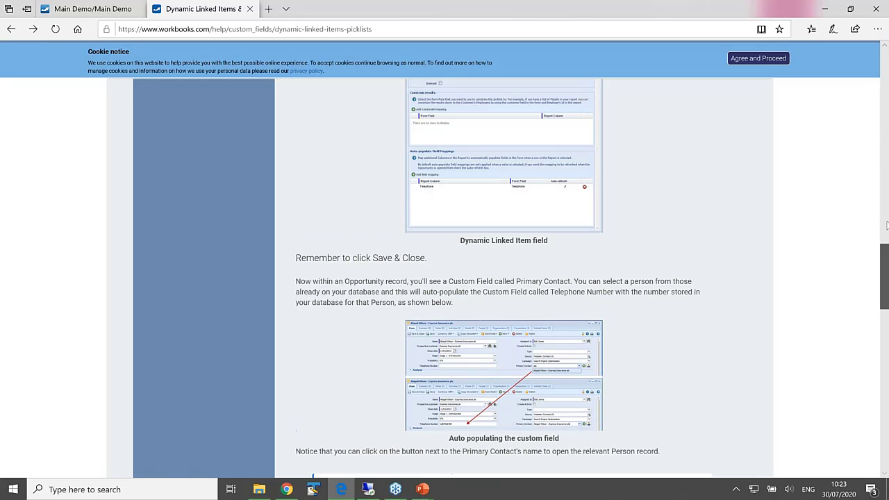
scroll(882, 208, "up", 10)
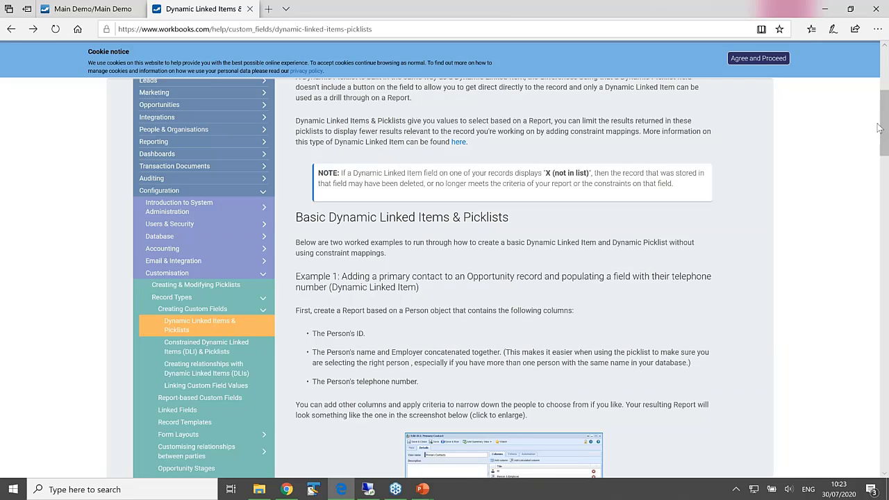
left_click(101, 8)
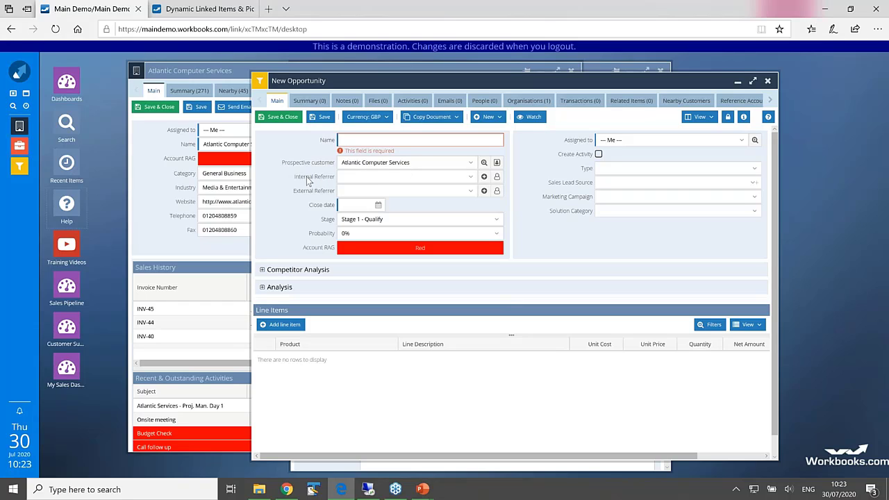
Open the customisation settings for the Opportunities record type from the system configuration.
left_click(12, 72)
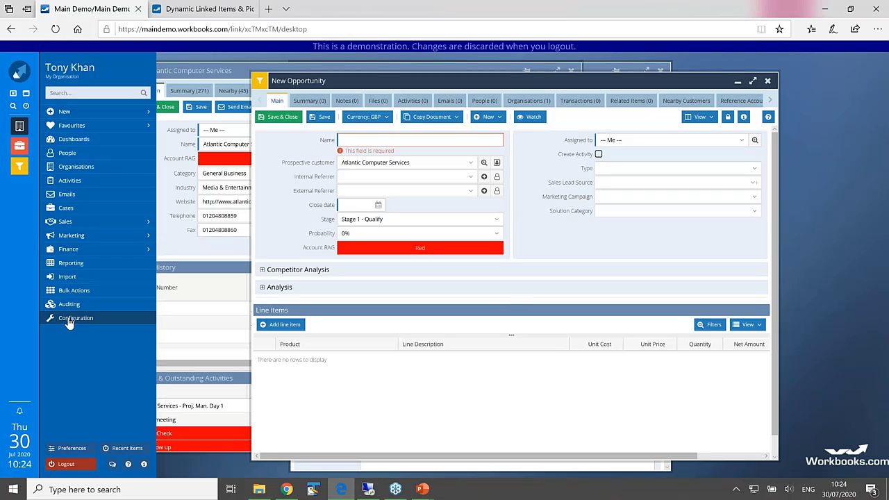
left_click(73, 319)
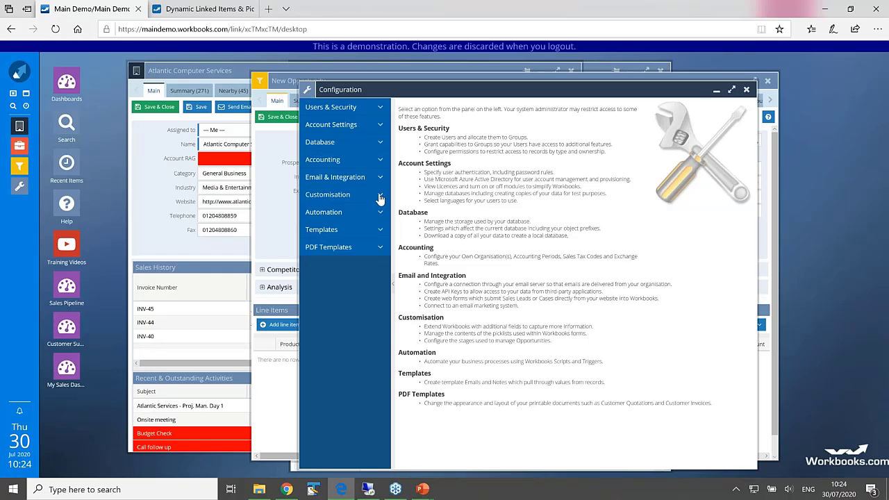
left_click(367, 195)
left_click(340, 228)
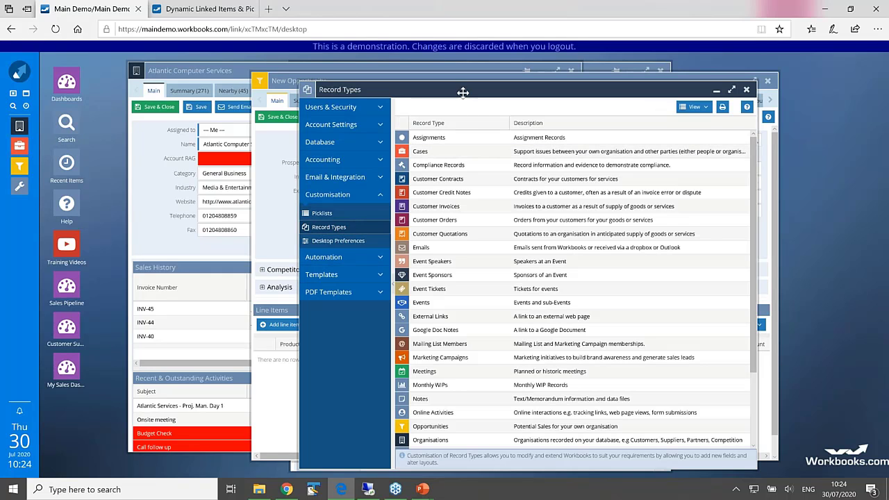
left_click_drag(462, 91, 503, 86)
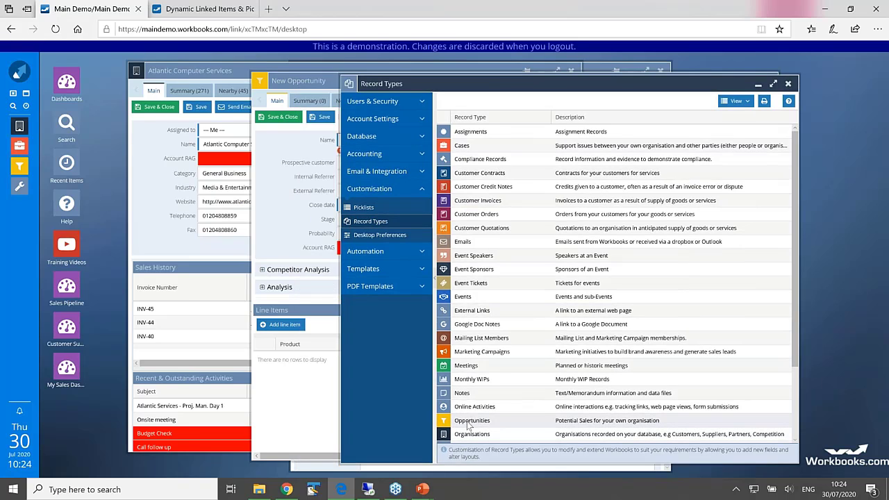
left_click(470, 423)
double_click(470, 424)
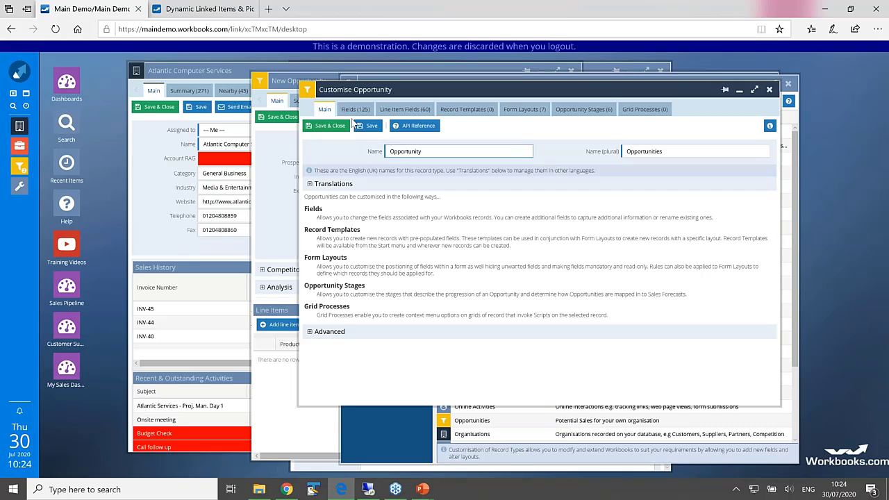
Filter the opportunity fields to labels starting with "int" and open the Internal Referrer custom field.
left_click(354, 111)
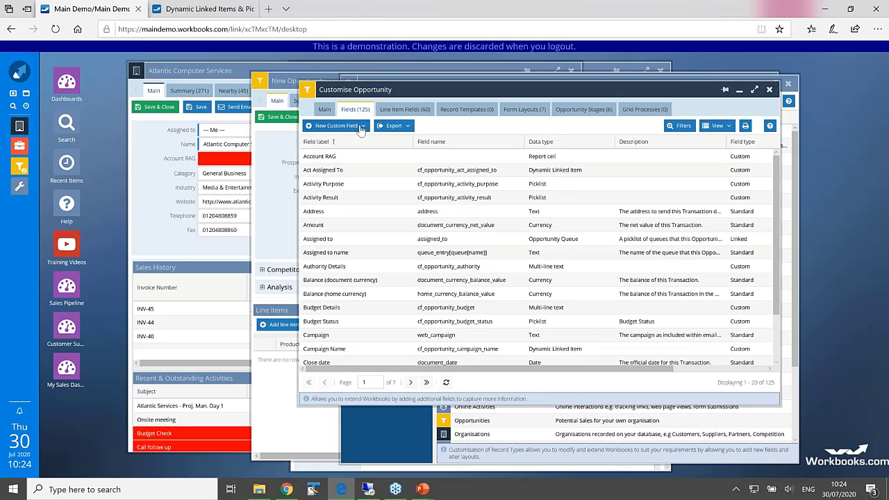
left_click(679, 126)
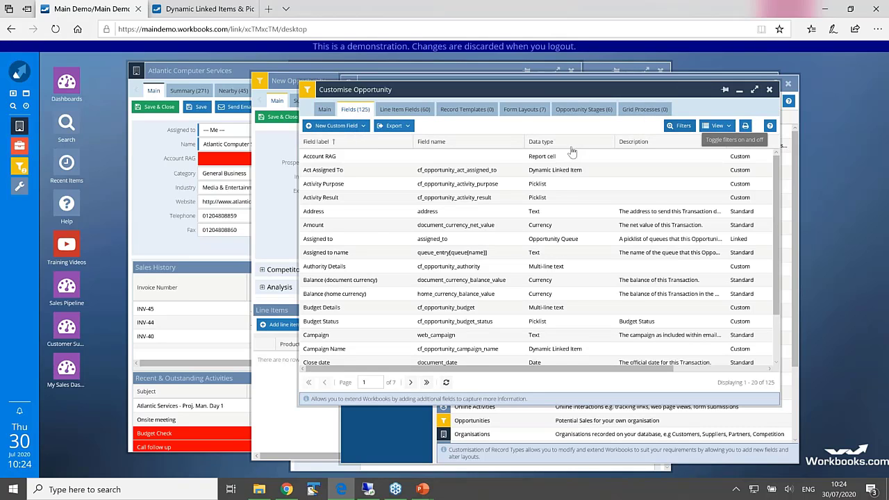
type("int")
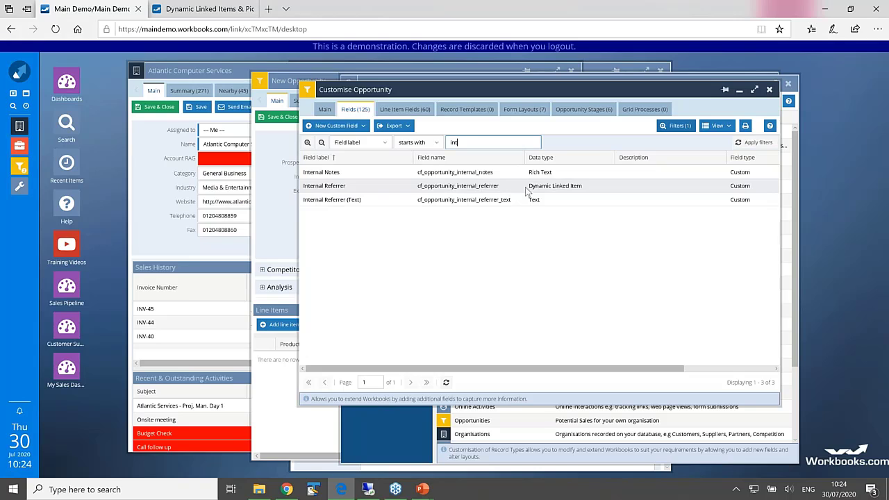
left_click(338, 188)
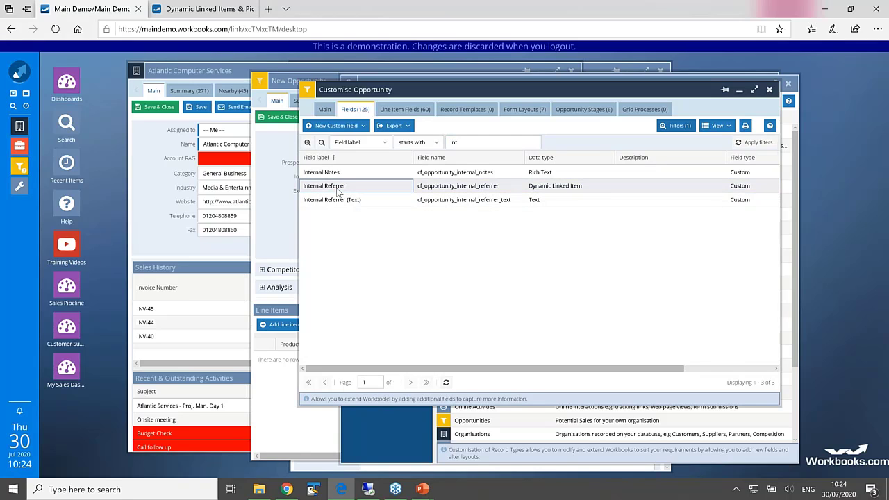
double_click(337, 188)
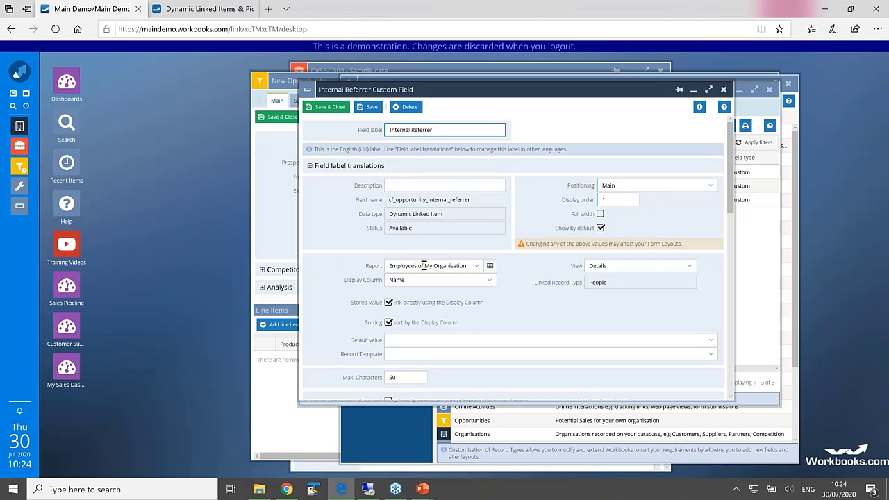
Examine which report supplies the Internal Referrer field's choices and close the field without changing it.
left_click(392, 266)
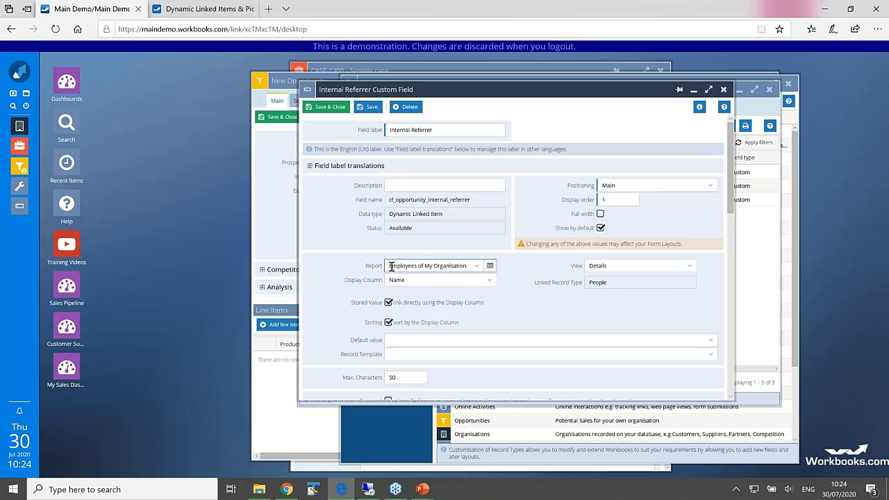
left_click_drag(392, 267, 468, 265)
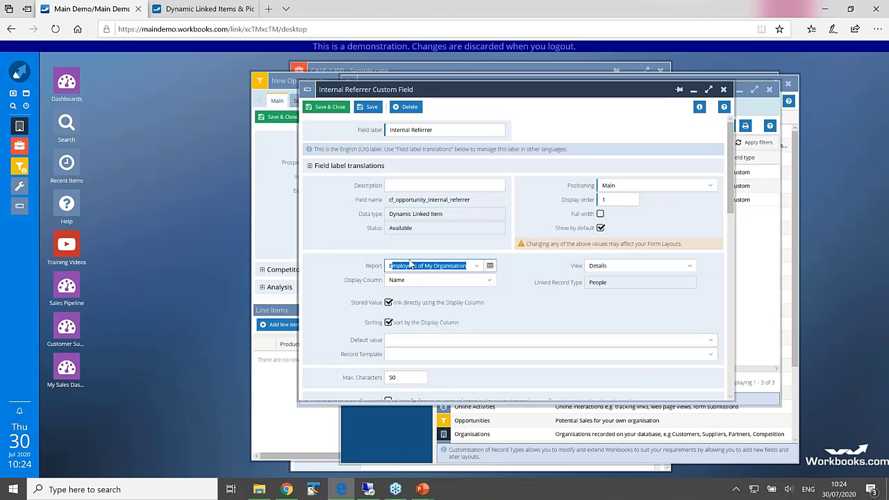
left_click(827, 209)
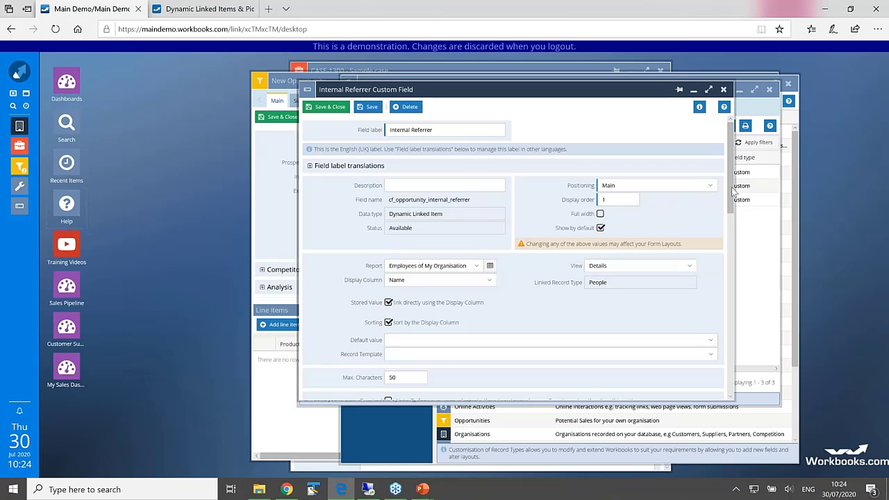
left_click_drag(733, 191, 708, 177)
left_click(724, 91)
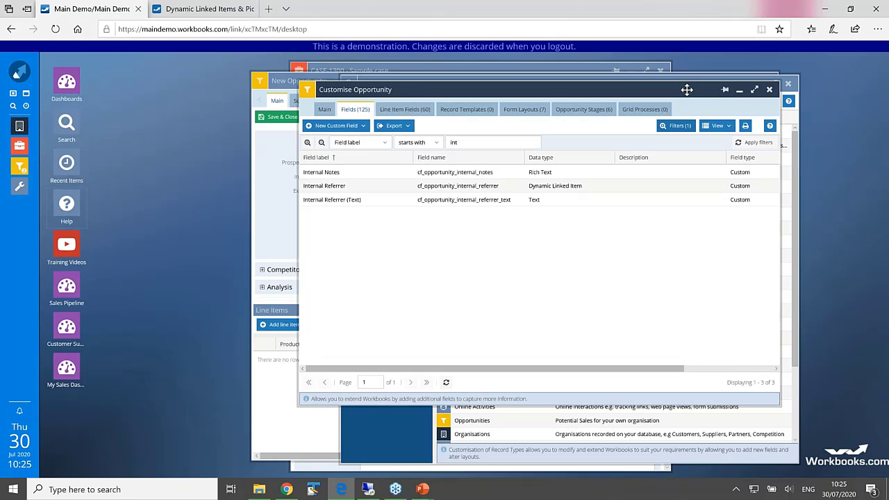
View the options for creating a new custom opportunity field and bring the Sample case record to the front.
left_click_drag(686, 89, 613, 87)
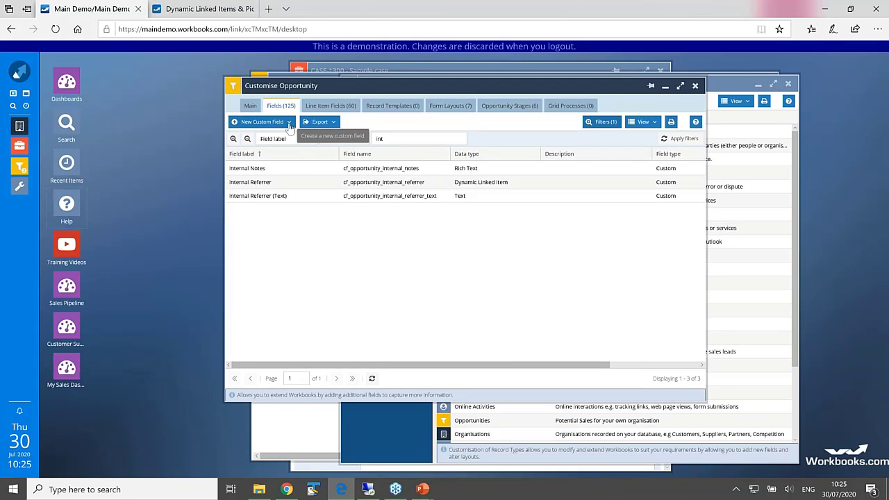
left_click(289, 123)
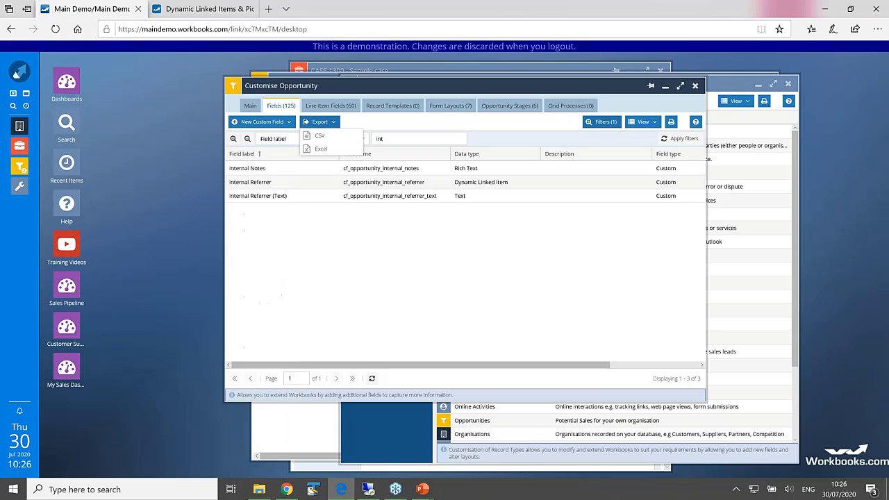
left_click(335, 70)
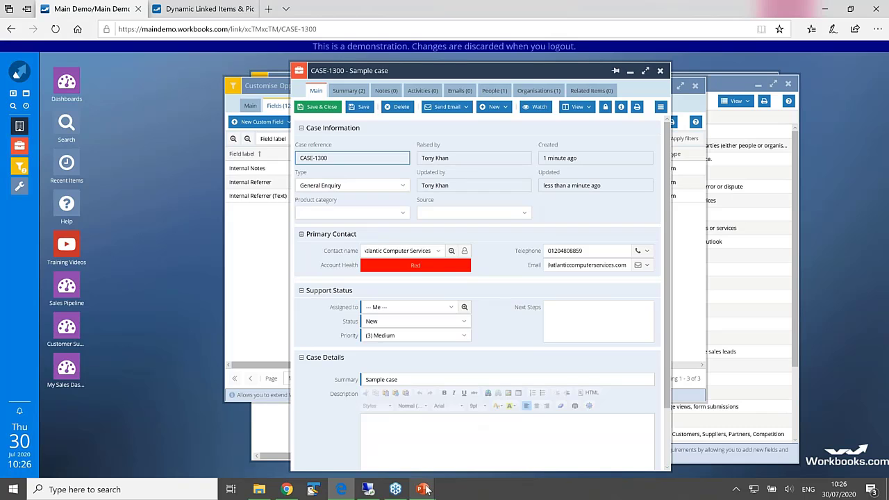
Switch to the PowerPoint slide show and advance to the Questions? slide.
mouse_move(426, 490)
left_click(476, 441)
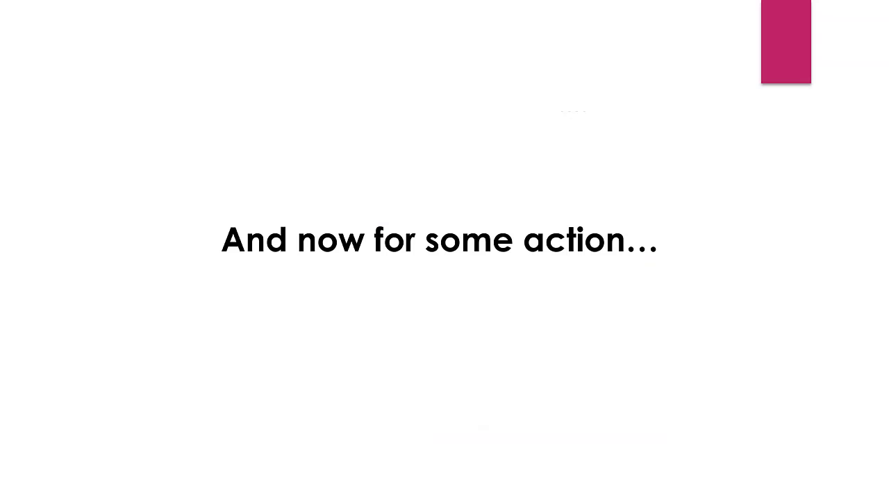
key("Right")
key("Right")
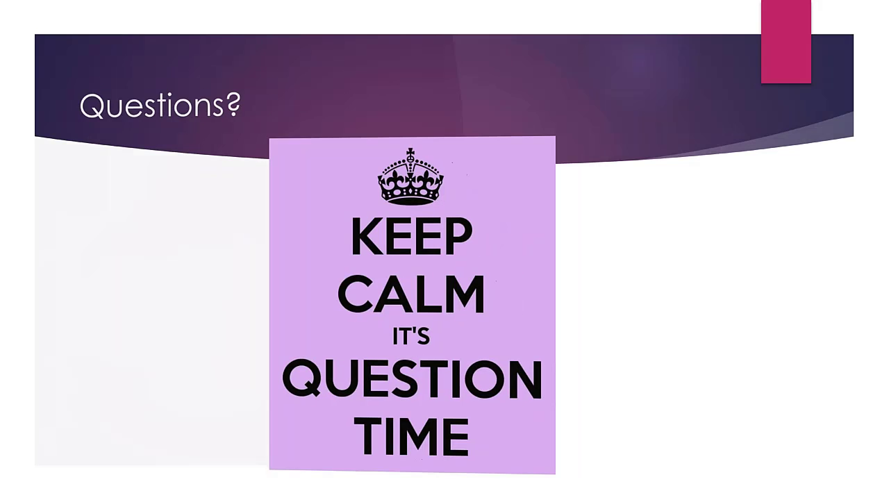